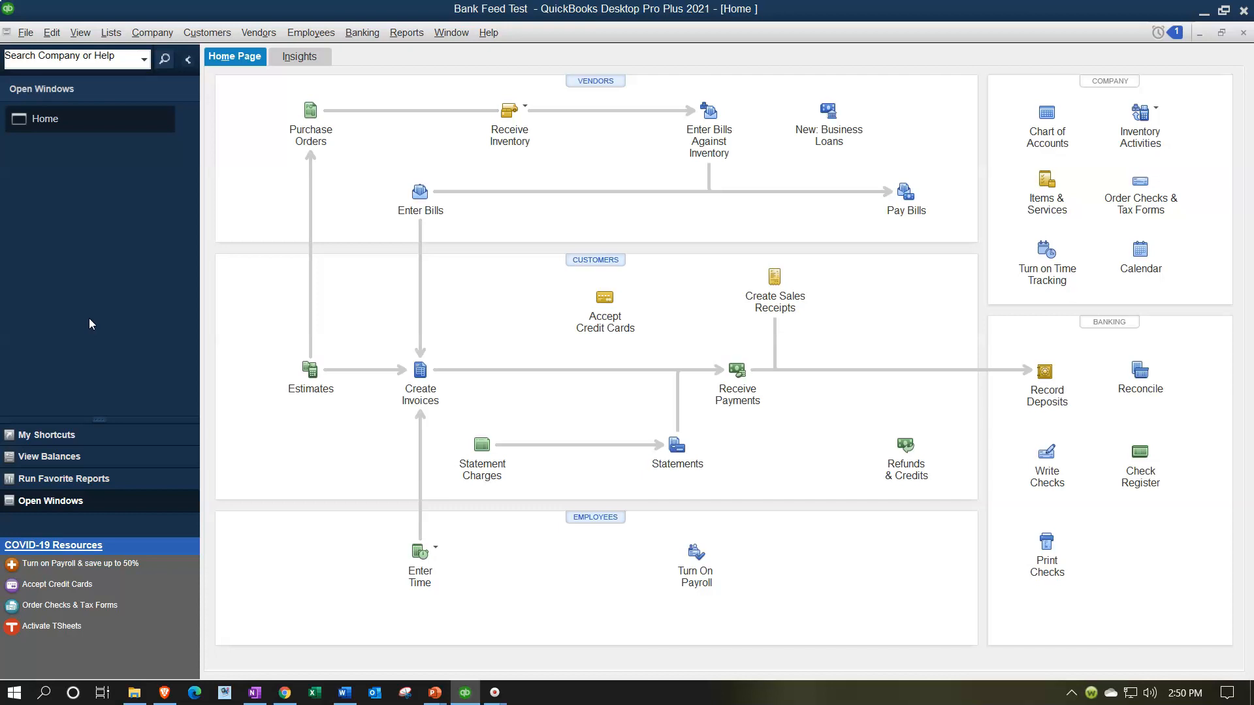
Open the standard Balance Sheet report and set its date range from 01/01/2020 to 12/31/2020
click(408, 39)
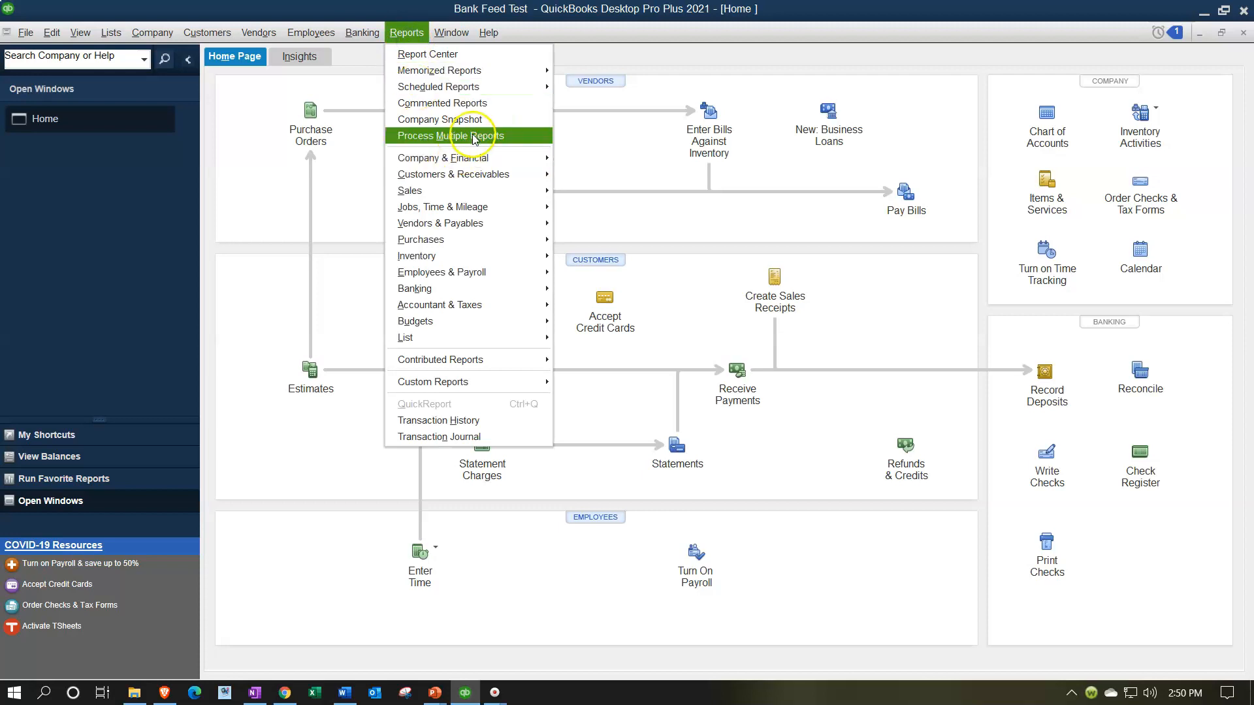
mouse_move(463, 158)
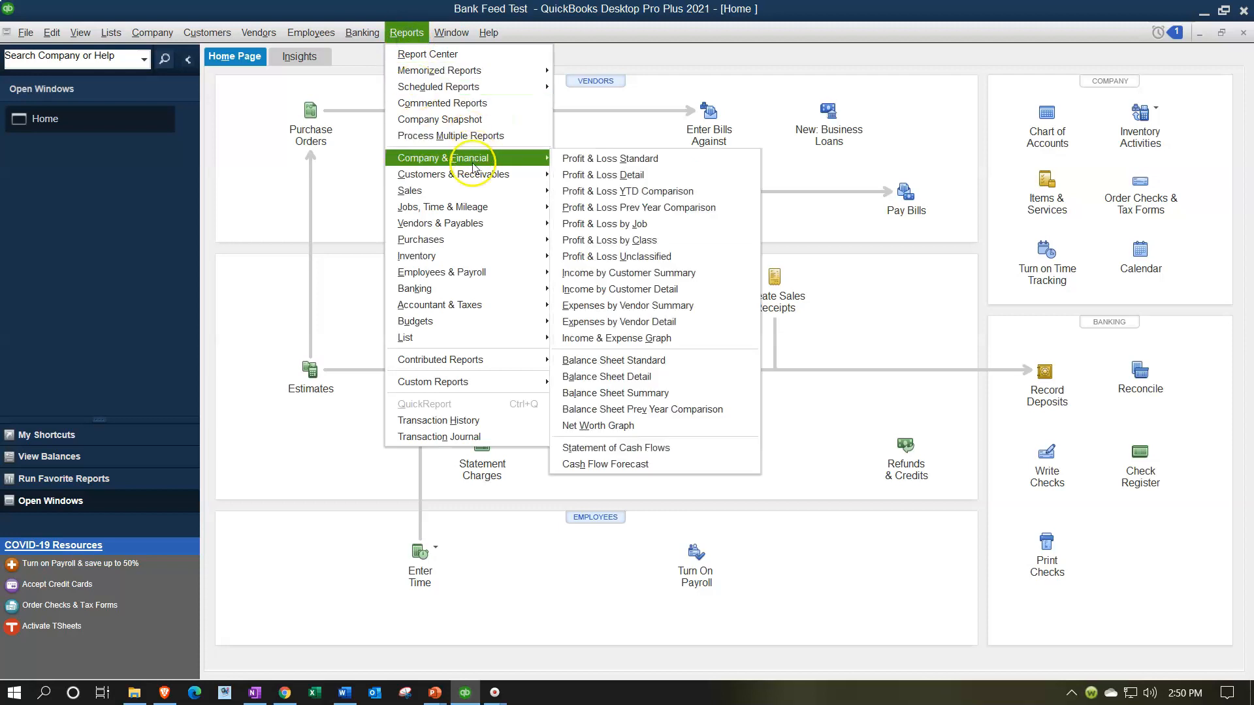
click(604, 360)
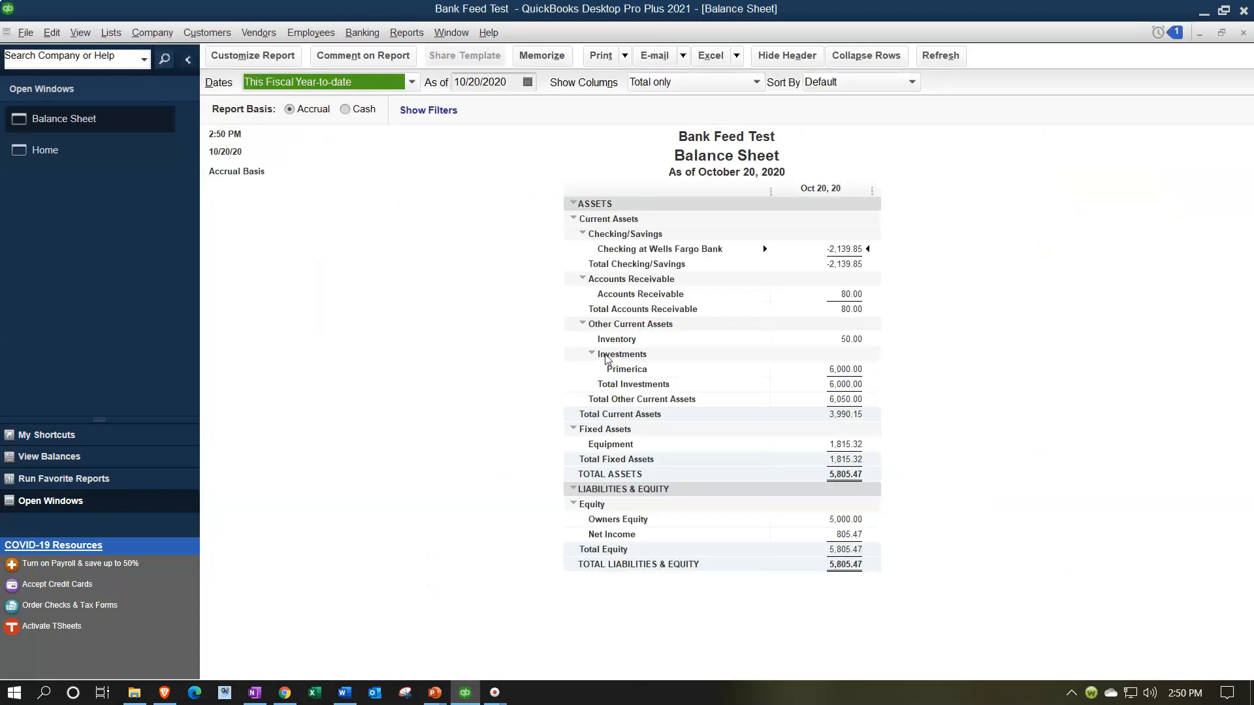
click(247, 57)
key(Tab)
text(01/01/)
text(20)
key(Tab)
text(123120)
key(Tab)
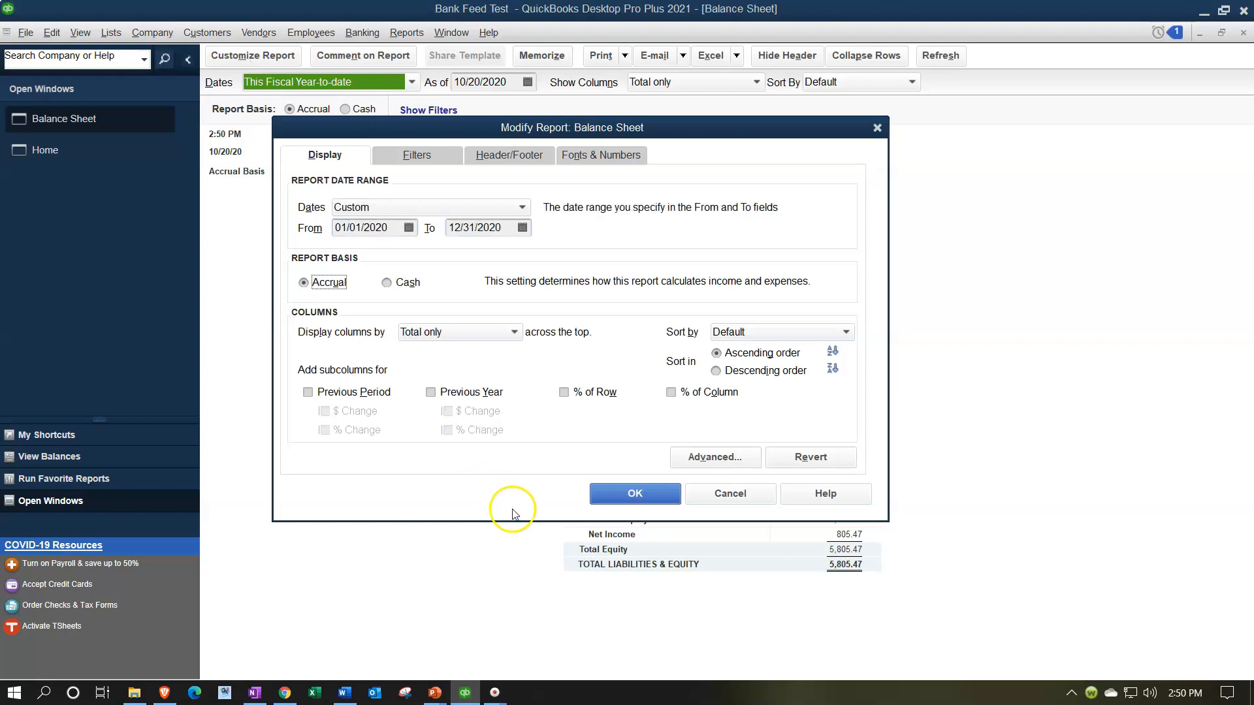
click(661, 508)
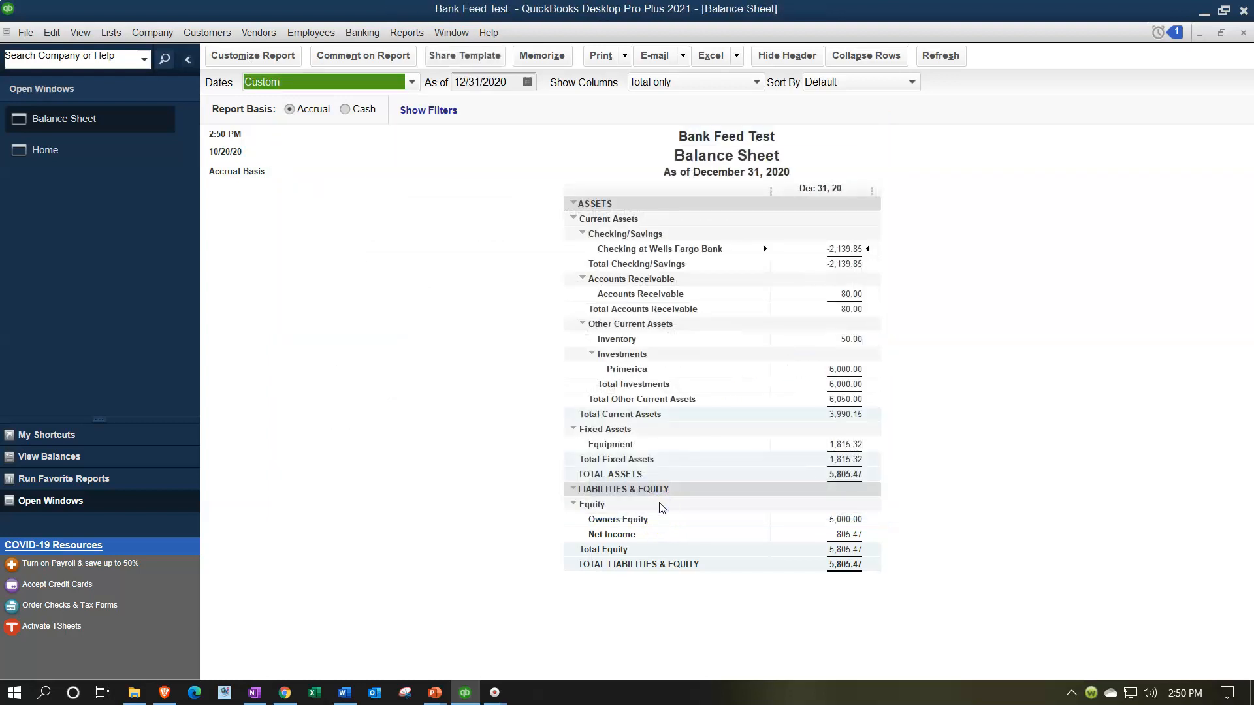
Open the standard Profit & Loss report and set its date range from 01/01/2020 to 12/31/2020
click(400, 33)
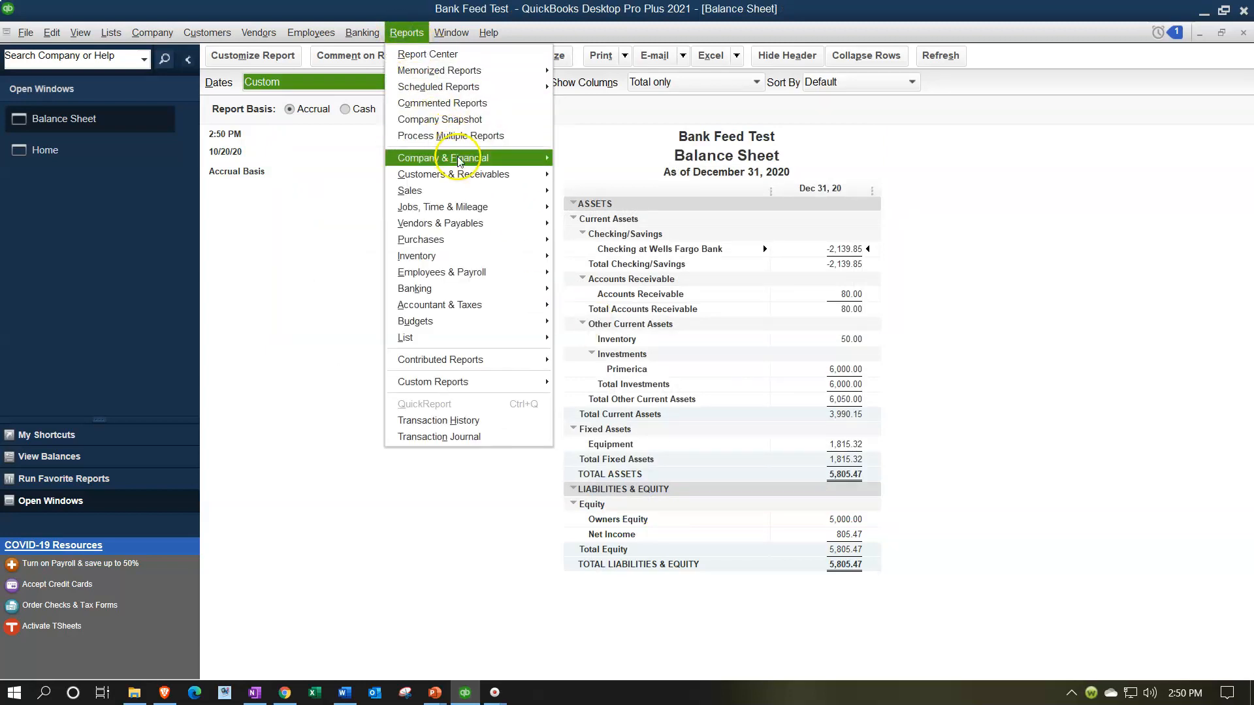
mouse_move(459, 162)
click(584, 159)
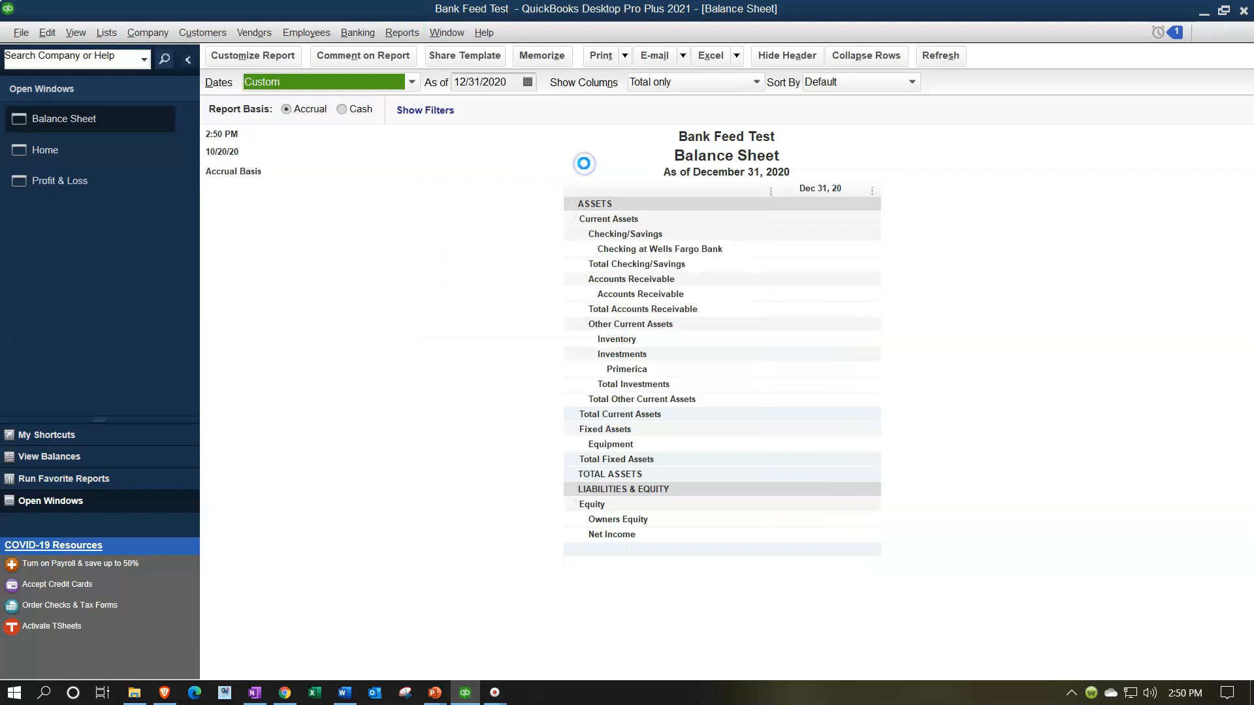
key(Tab)
text(01/01/2020)
key(Tab)
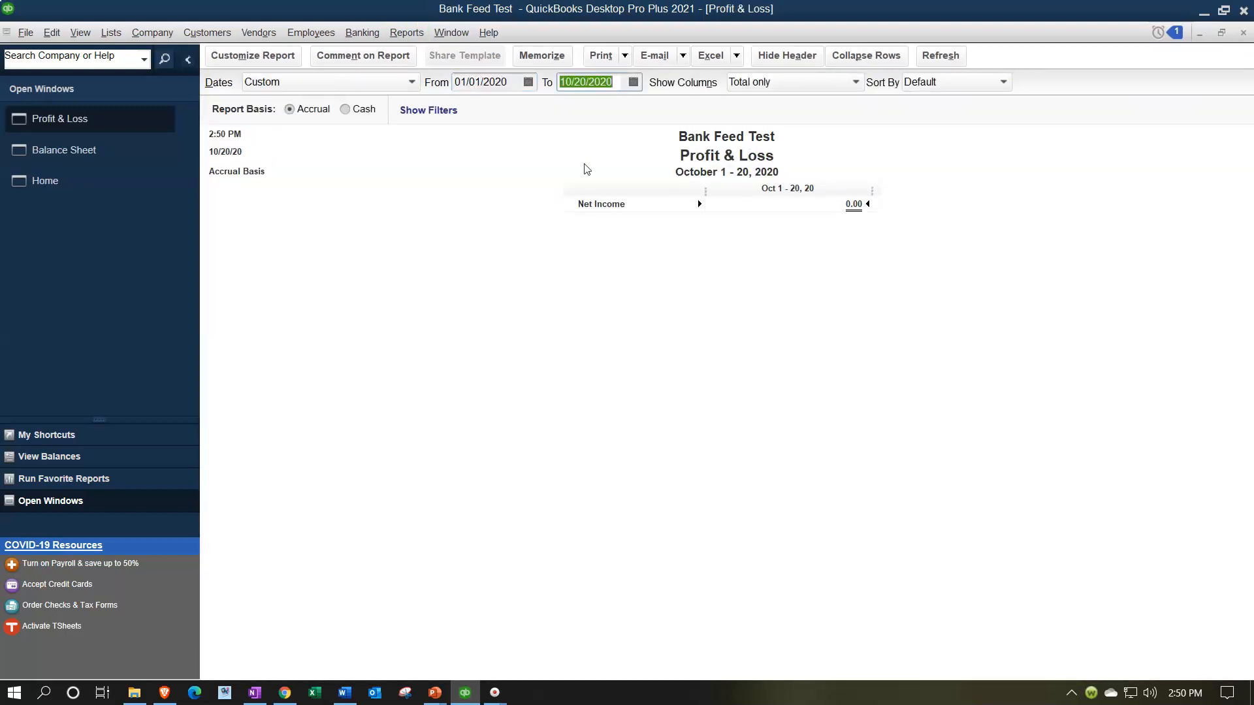
text(12312020)
key(Tab)
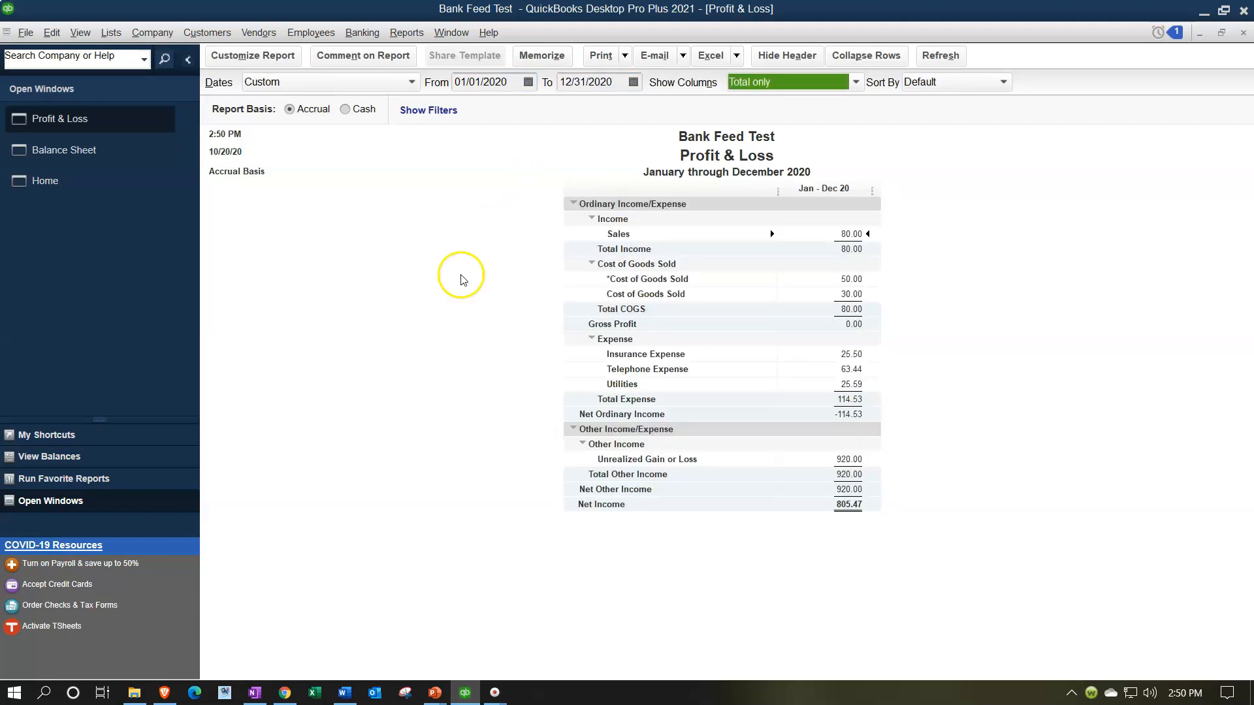
Return to the Balance Sheet and review the Wells Fargo checking and Owners Equity amounts
click(131, 169)
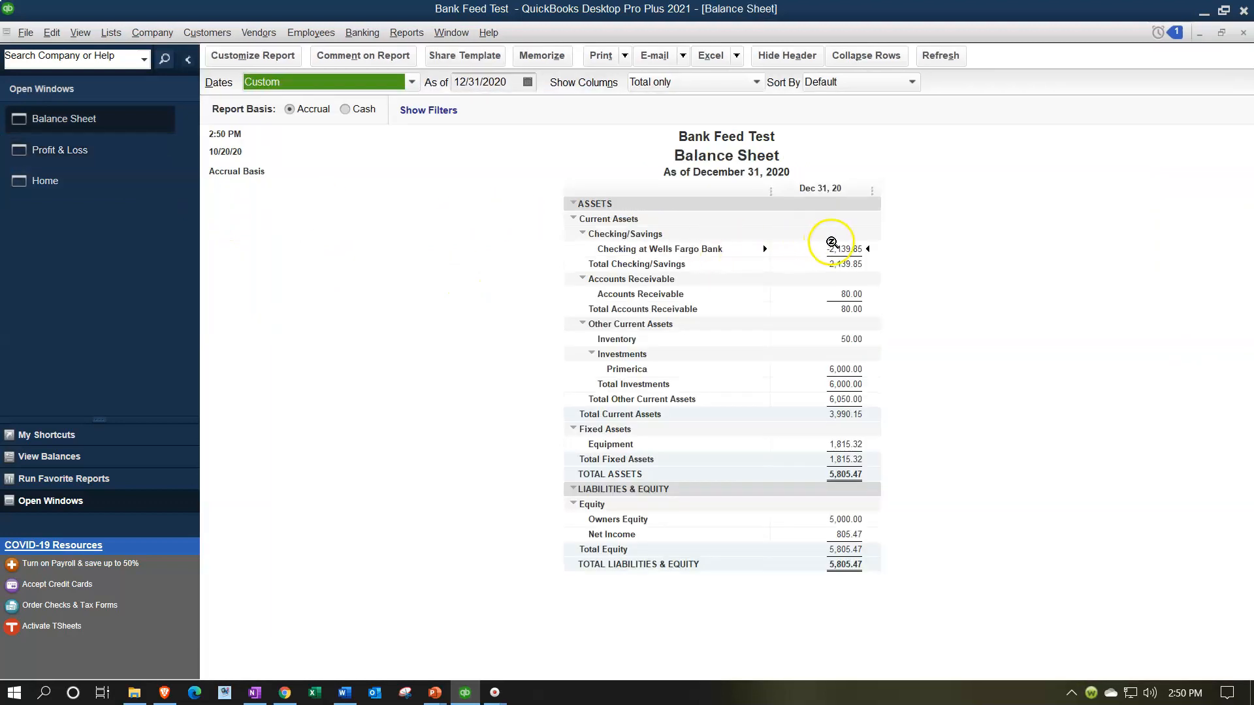
double_click(847, 248)
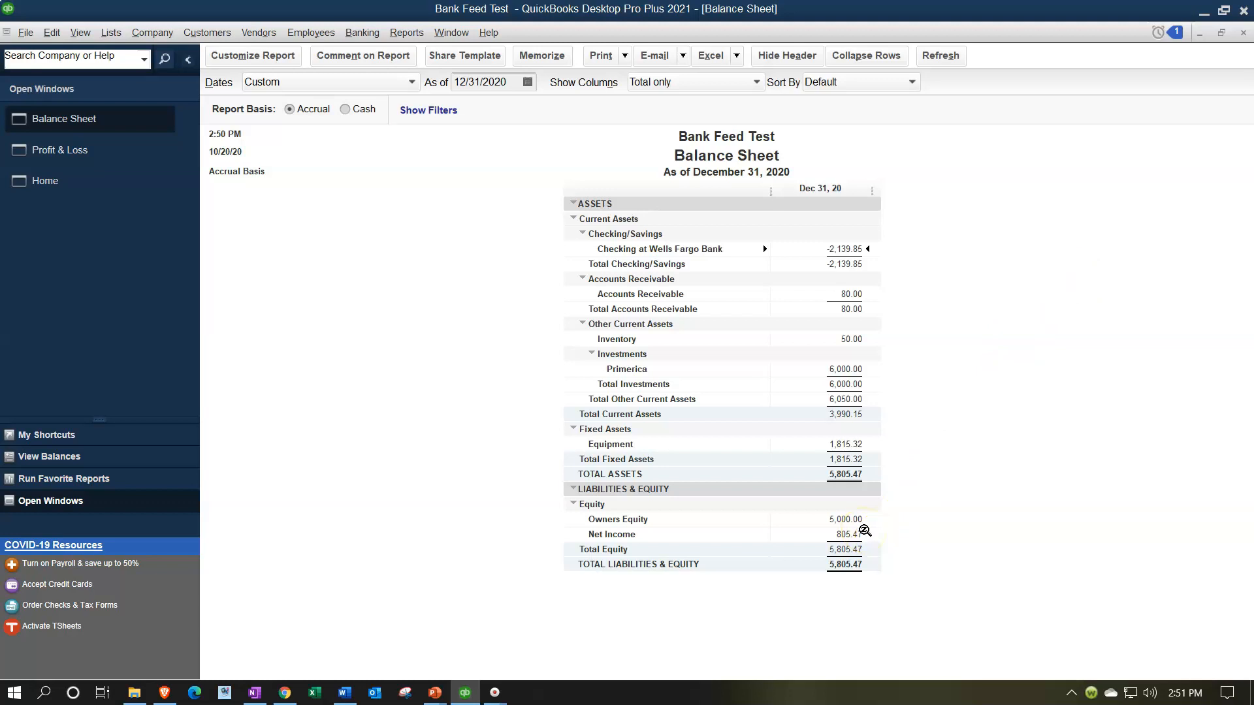
click(847, 518)
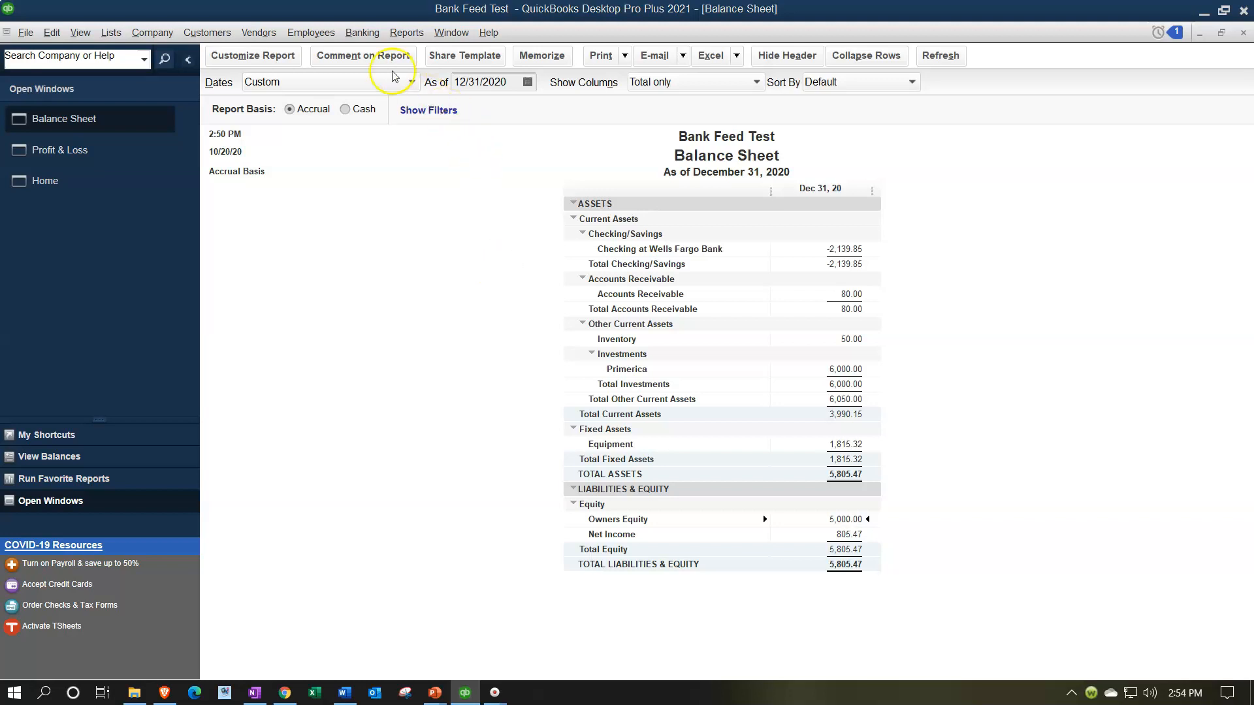
Open the Bank Feeds Center and list the unrecognized transactions of the Wells Fargo checking account
click(364, 34)
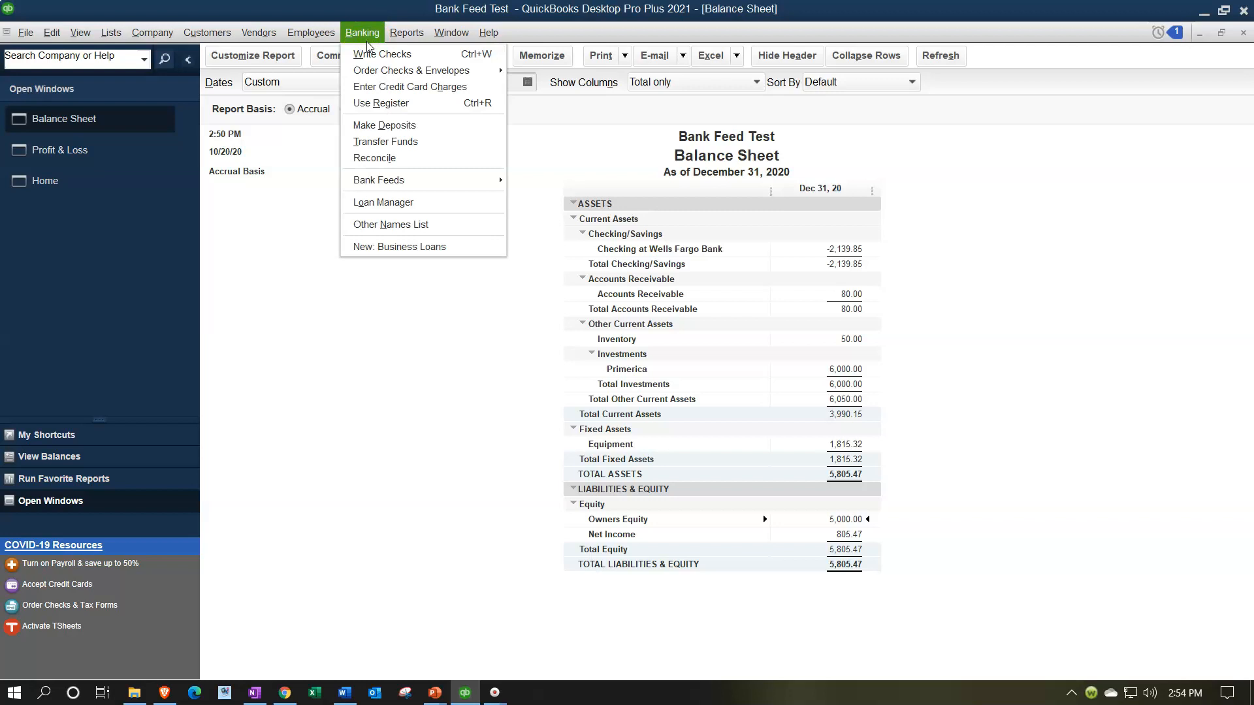
mouse_move(387, 186)
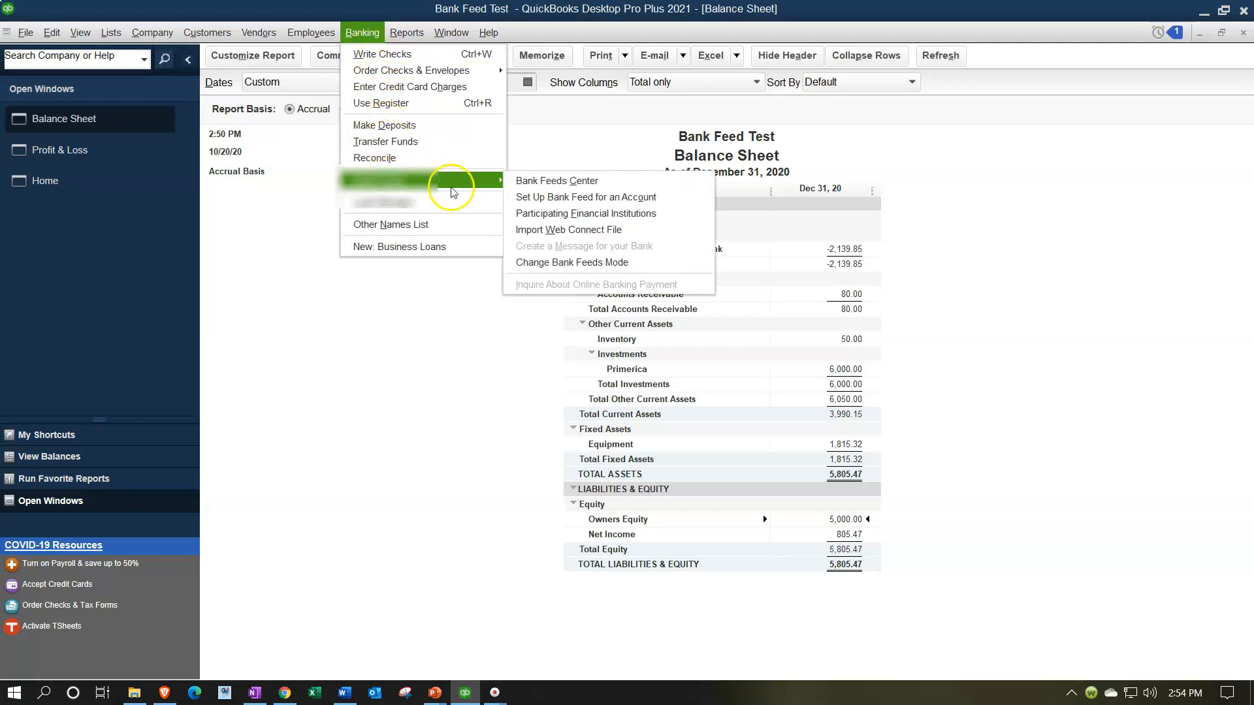
click(546, 183)
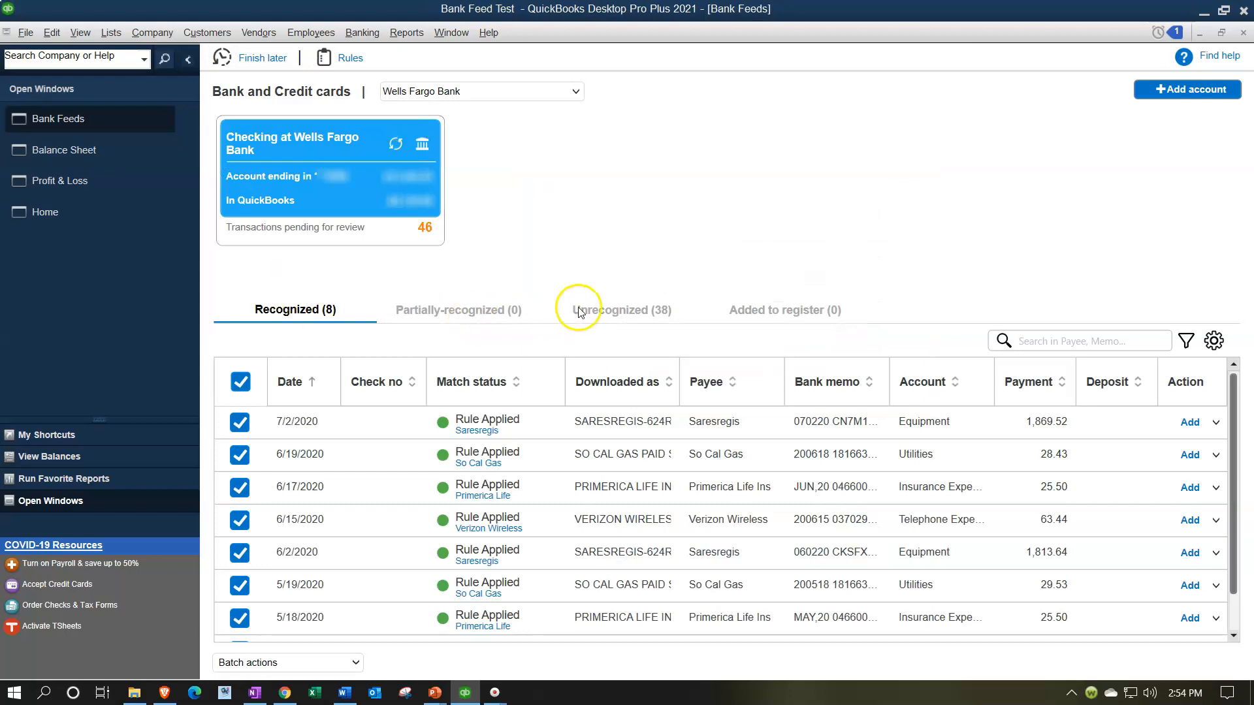
click(611, 311)
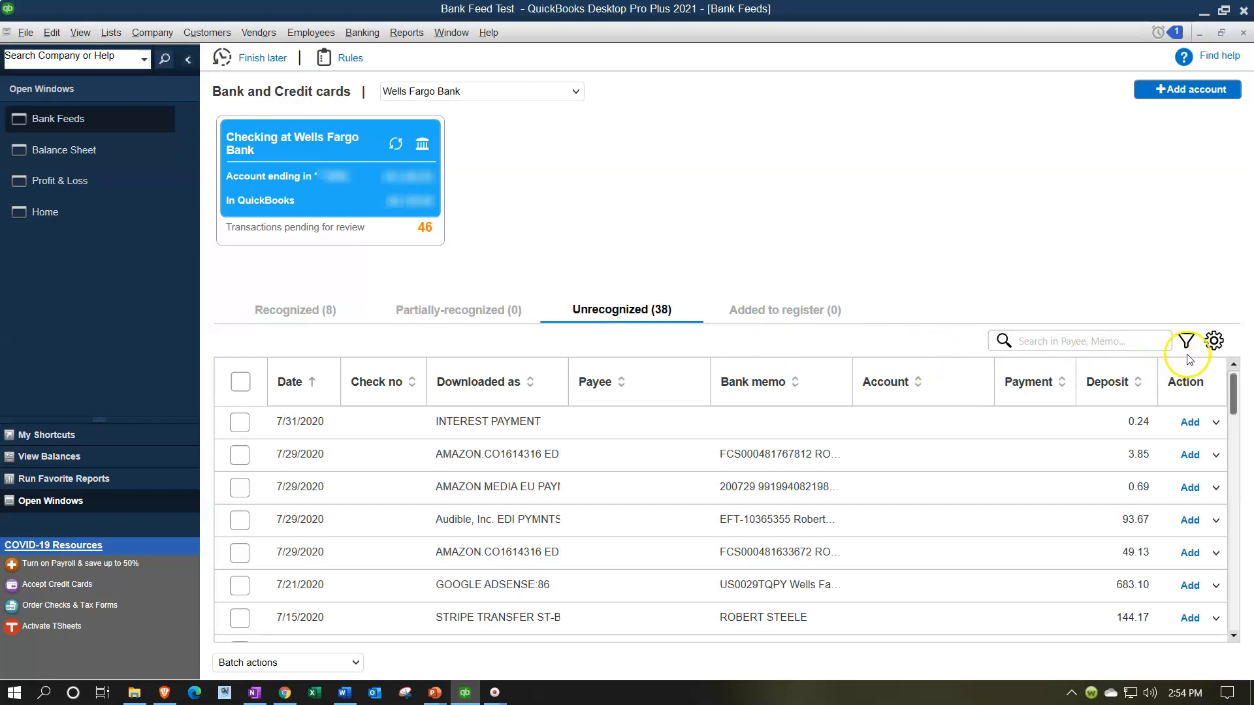
Show the Type column in the unrecognized transactions list
click(1213, 343)
click(1077, 400)
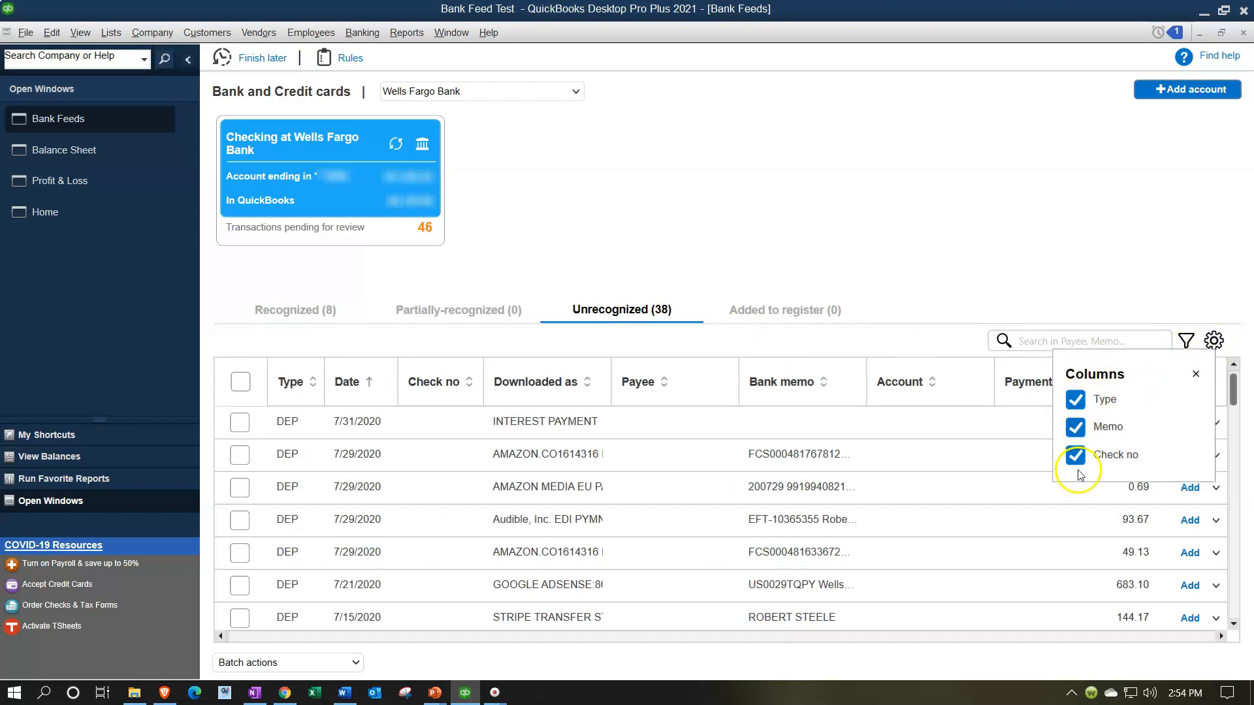
click(1196, 374)
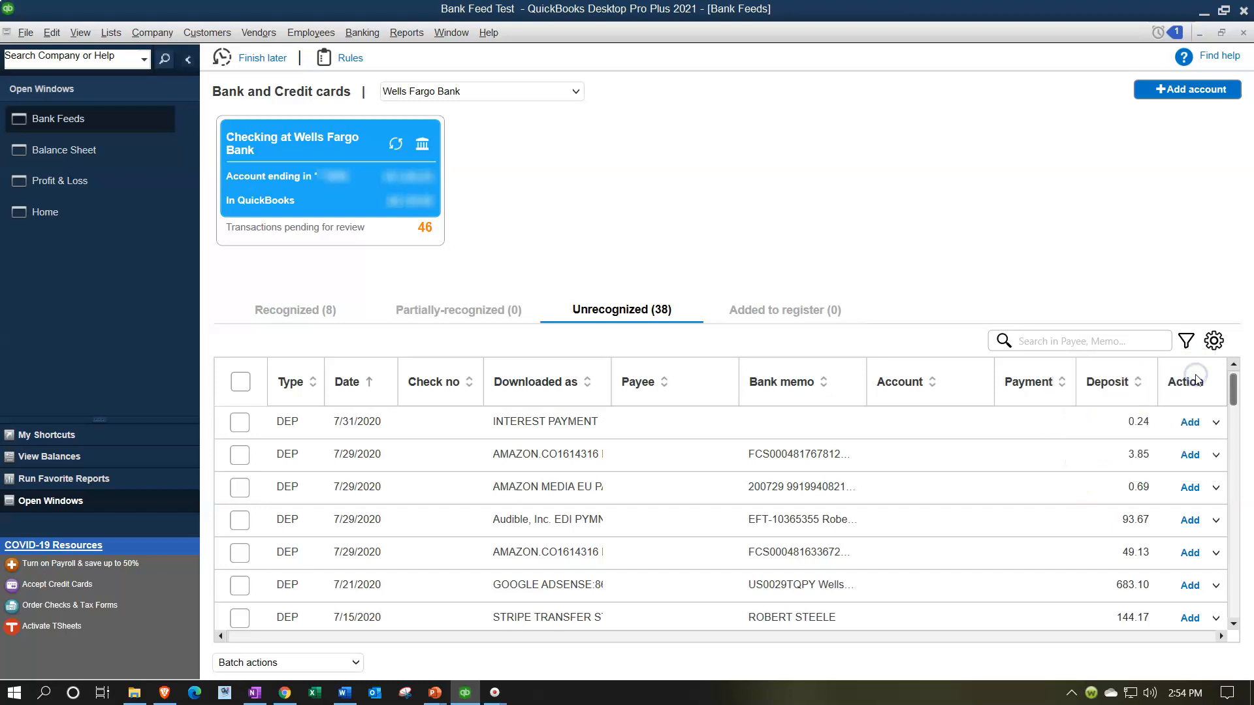
Filter the unrecognized transactions to the CHK type only
click(1186, 342)
click(1185, 343)
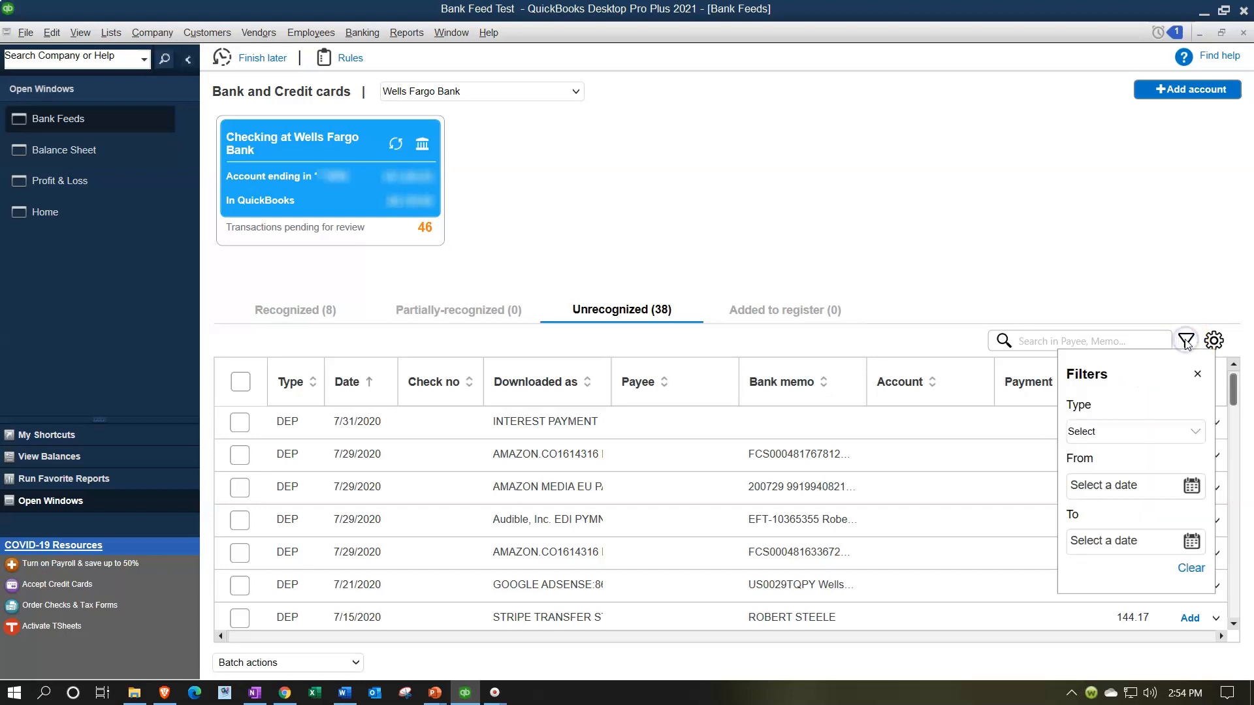
click(1184, 432)
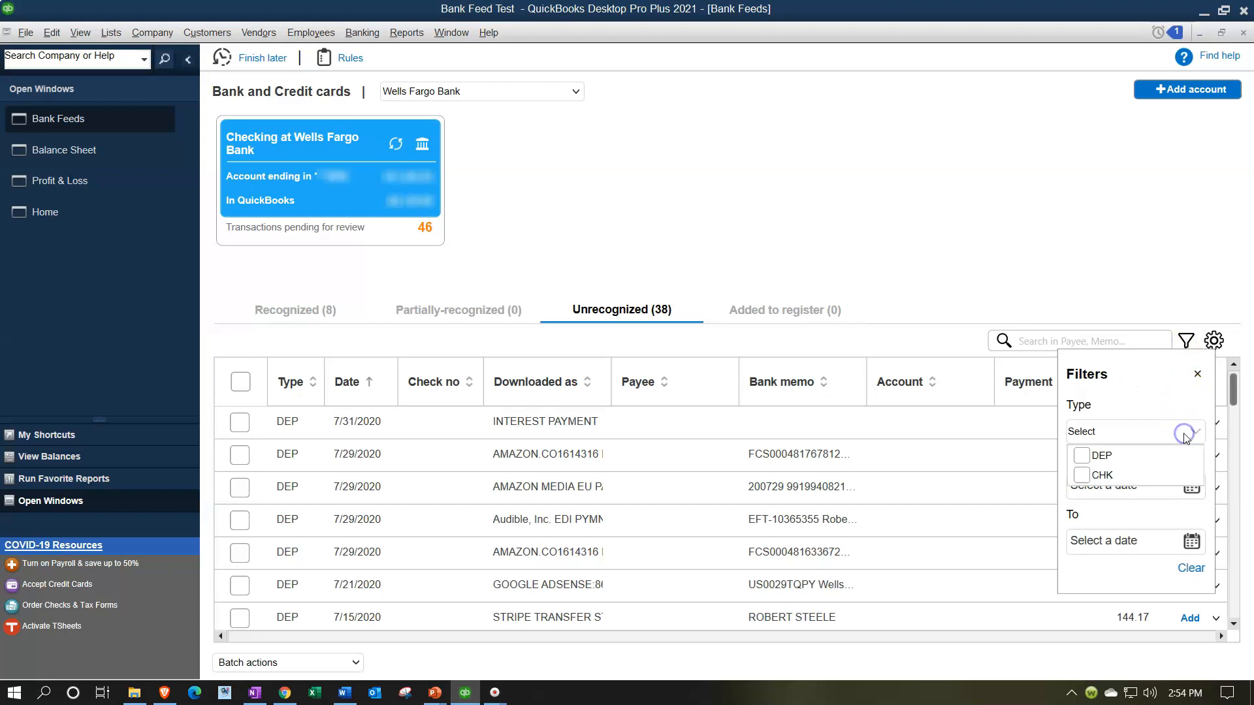
click(1084, 476)
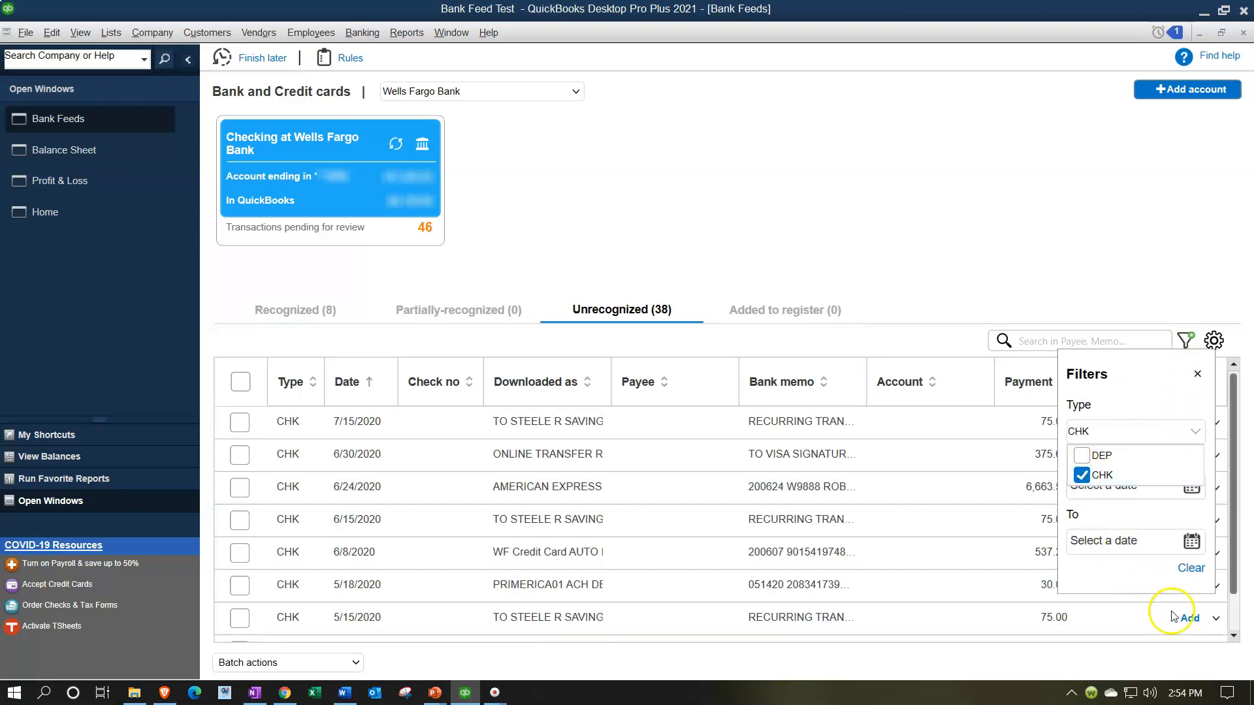
click(1198, 375)
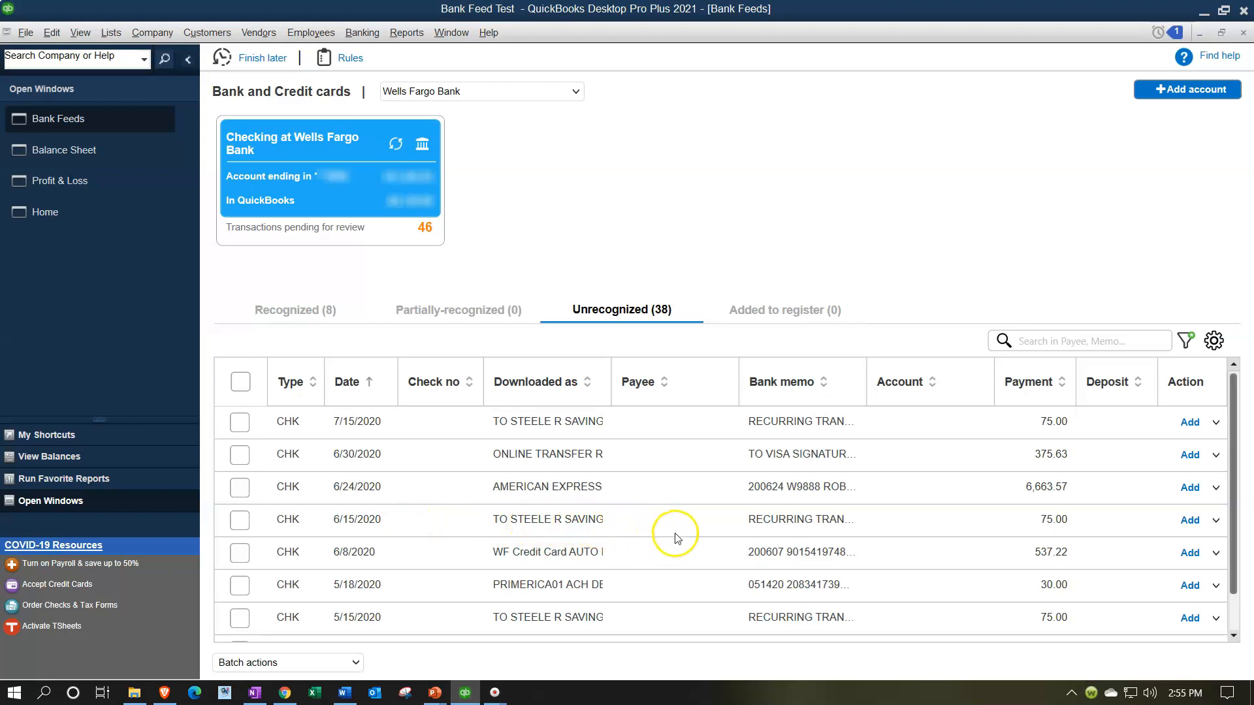
Start adding a new payee for the 6/15/2020 savings transfer, using the name type Other
click(697, 519)
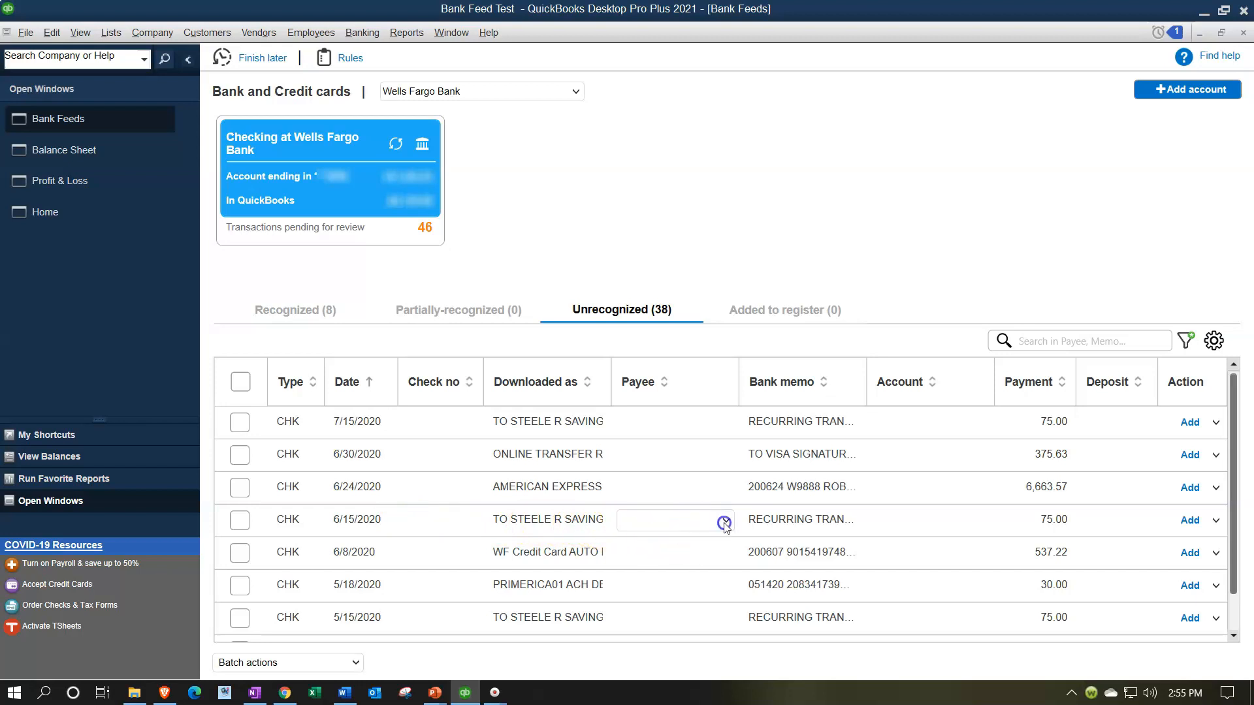
click(725, 523)
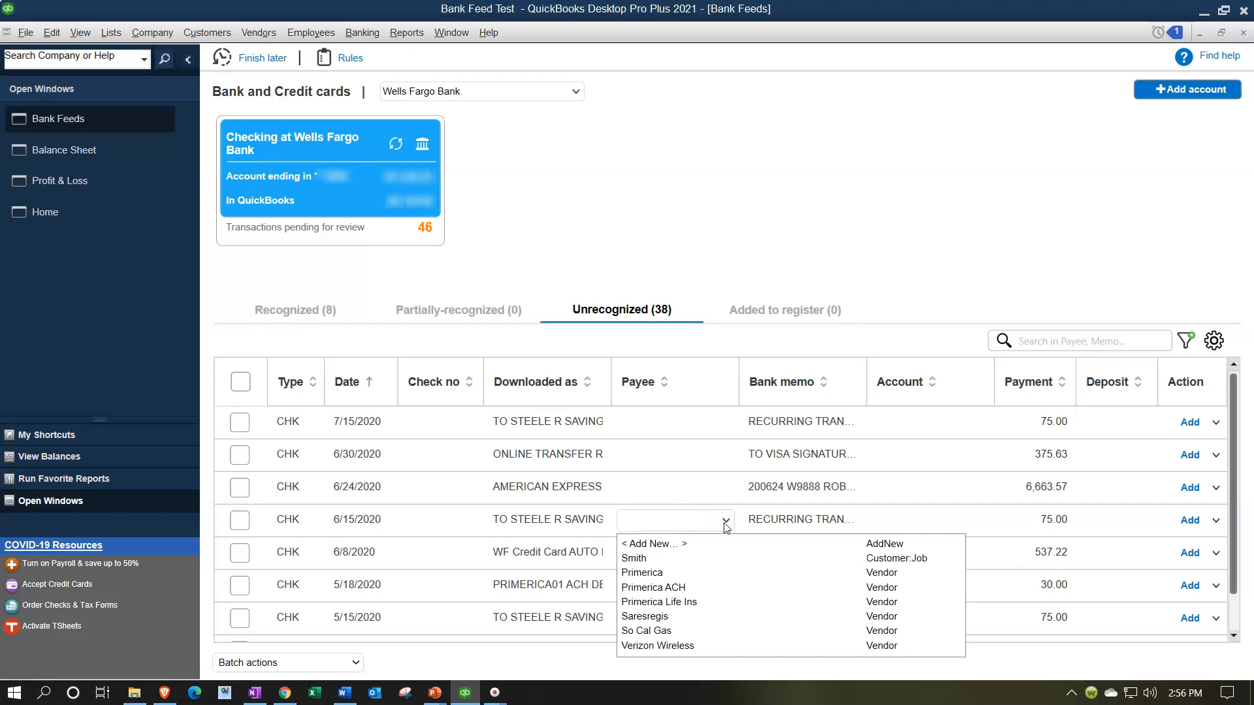
click(691, 545)
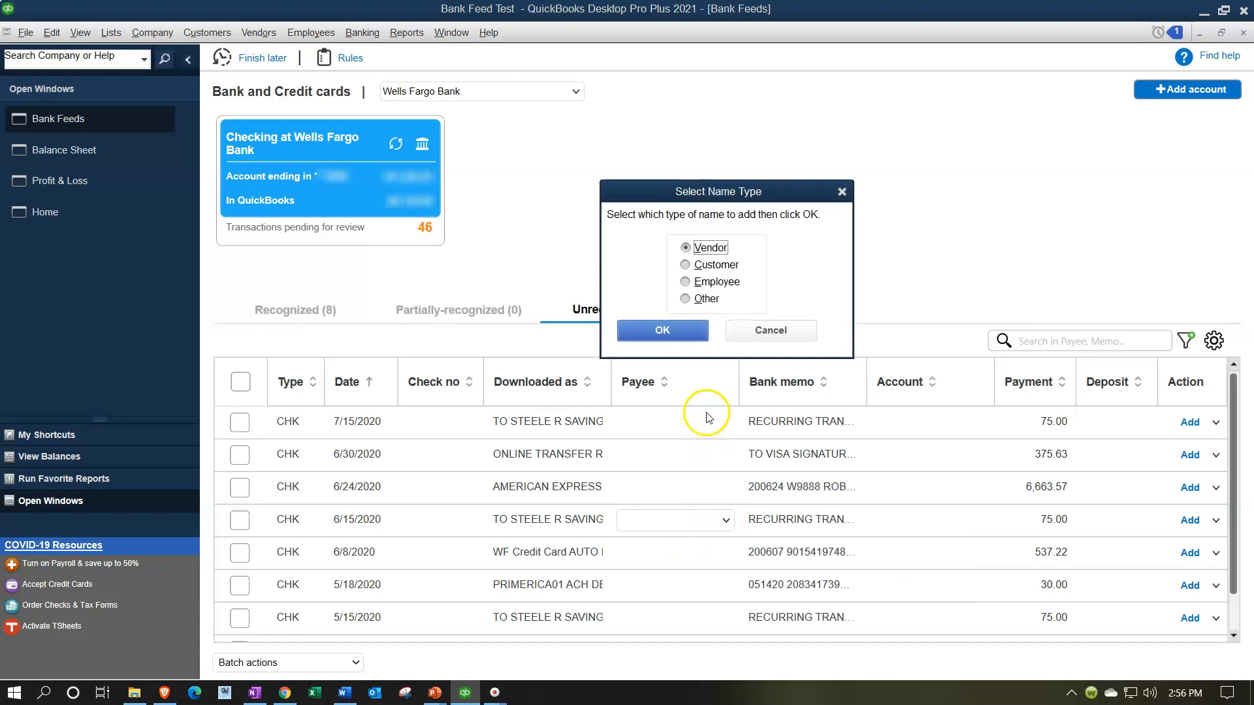
click(703, 298)
click(690, 326)
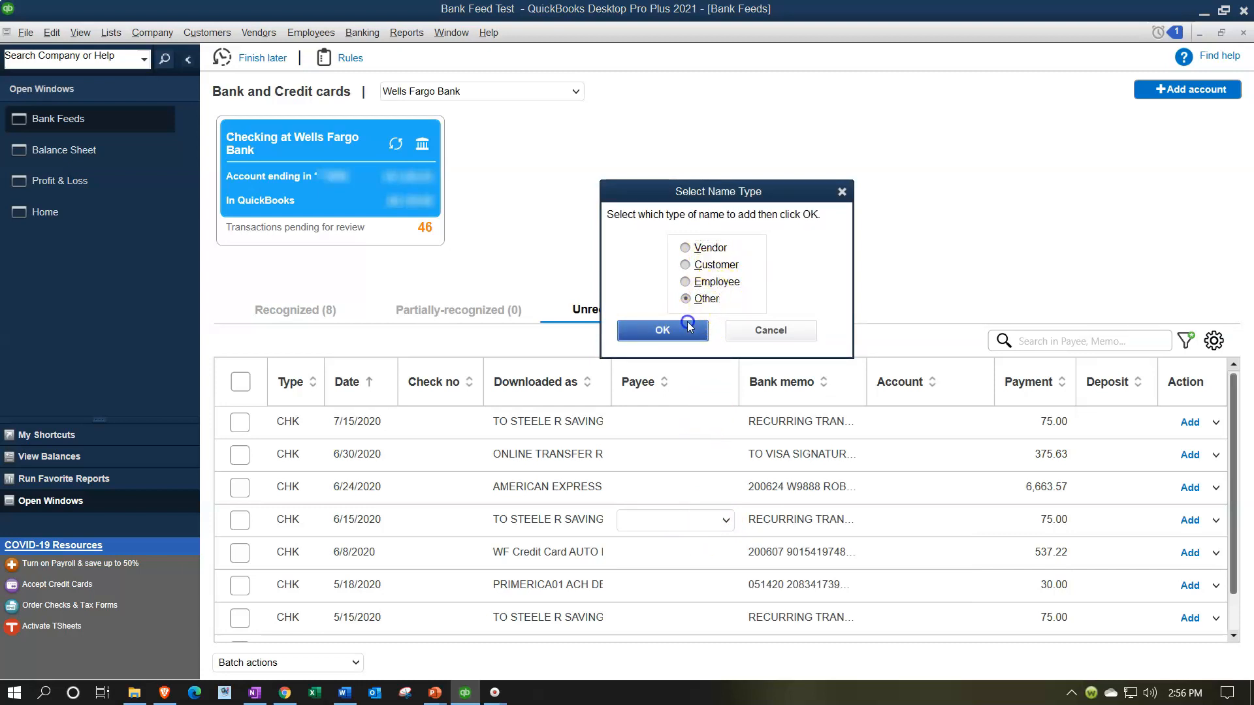
Enter "Owner Name" as both the name and the company name of the new payee and save it
text(Owner Name)
key(shift+Left)
key(shift+Left)
key(shift+Left)
key(shift+Left)
key(shift+Left)
key(shift+Left)
key(shift+Left)
key(shift+Left)
key(shift+Left)
key(ctrl+c)
click(378, 148)
key(ctrl+v)
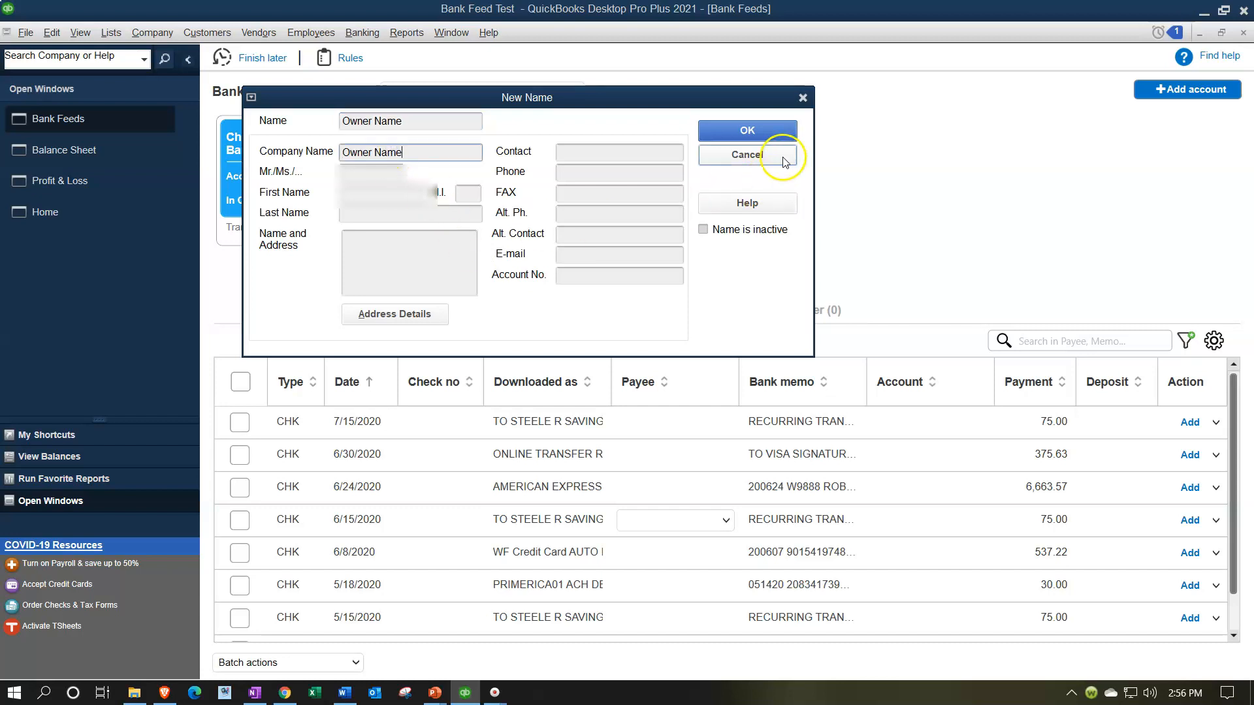
click(739, 134)
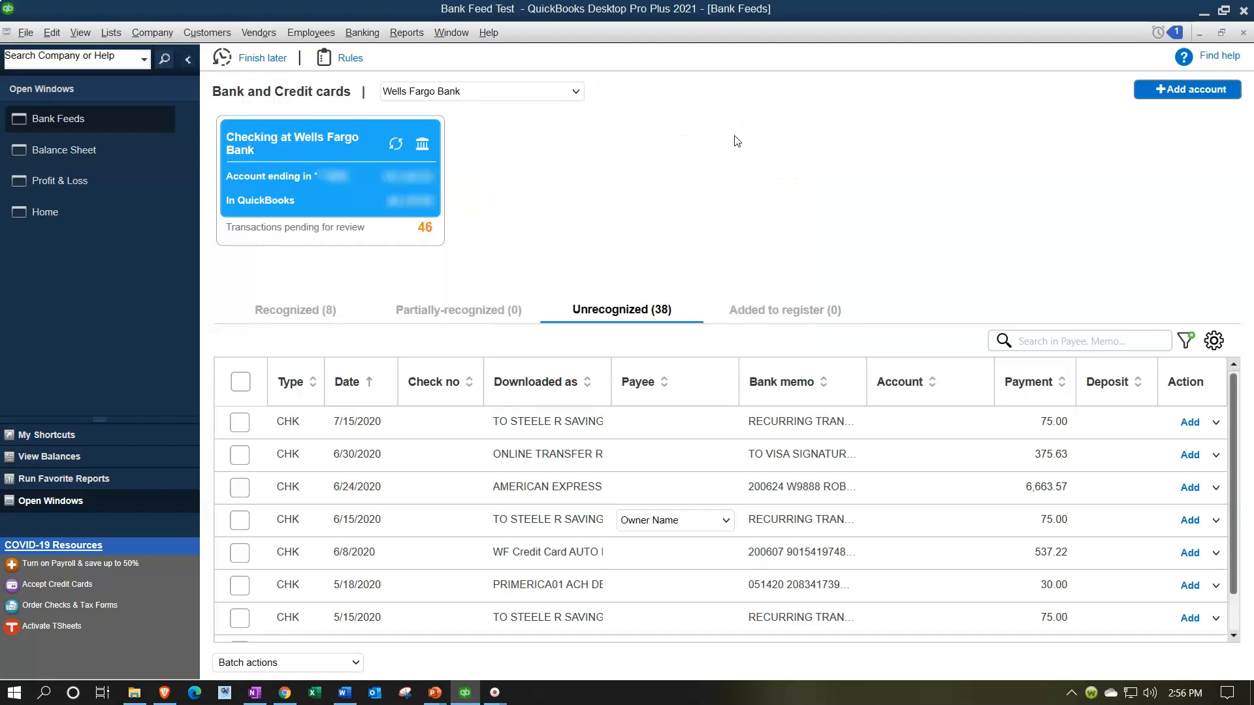
Assign the Owners Draw equity account to the 6/15/2020 savings transfer
click(904, 519)
click(981, 521)
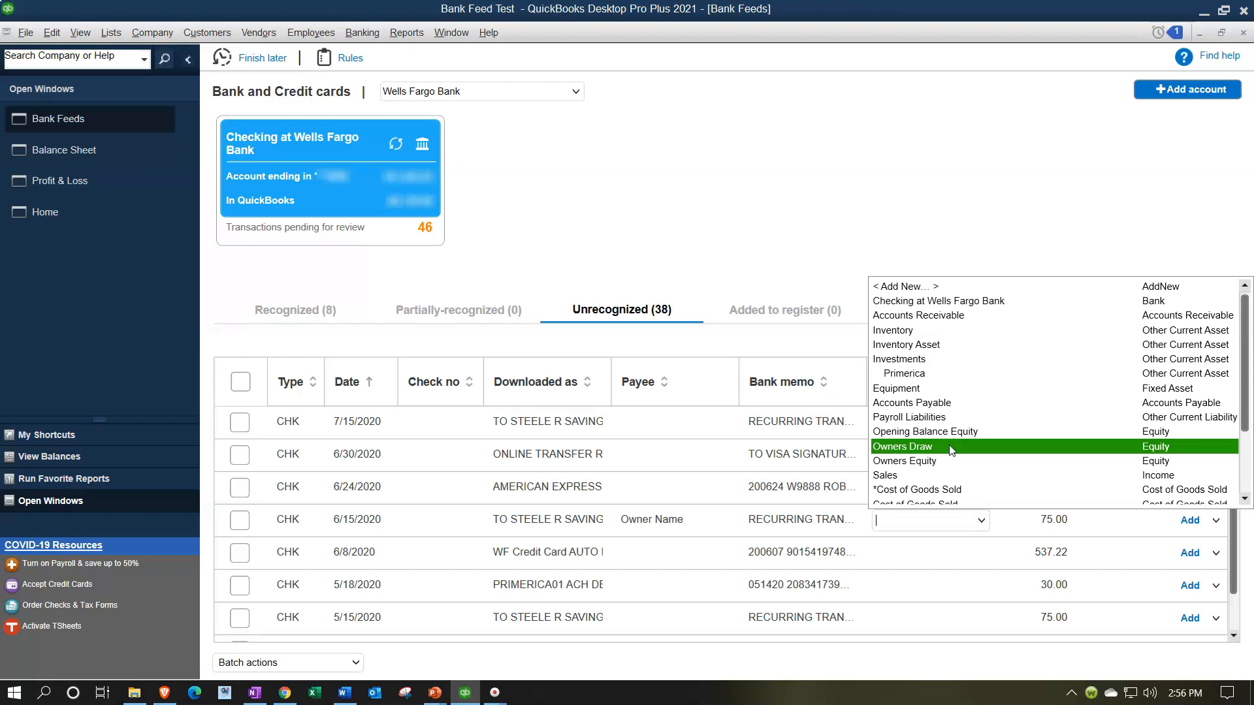
click(1151, 446)
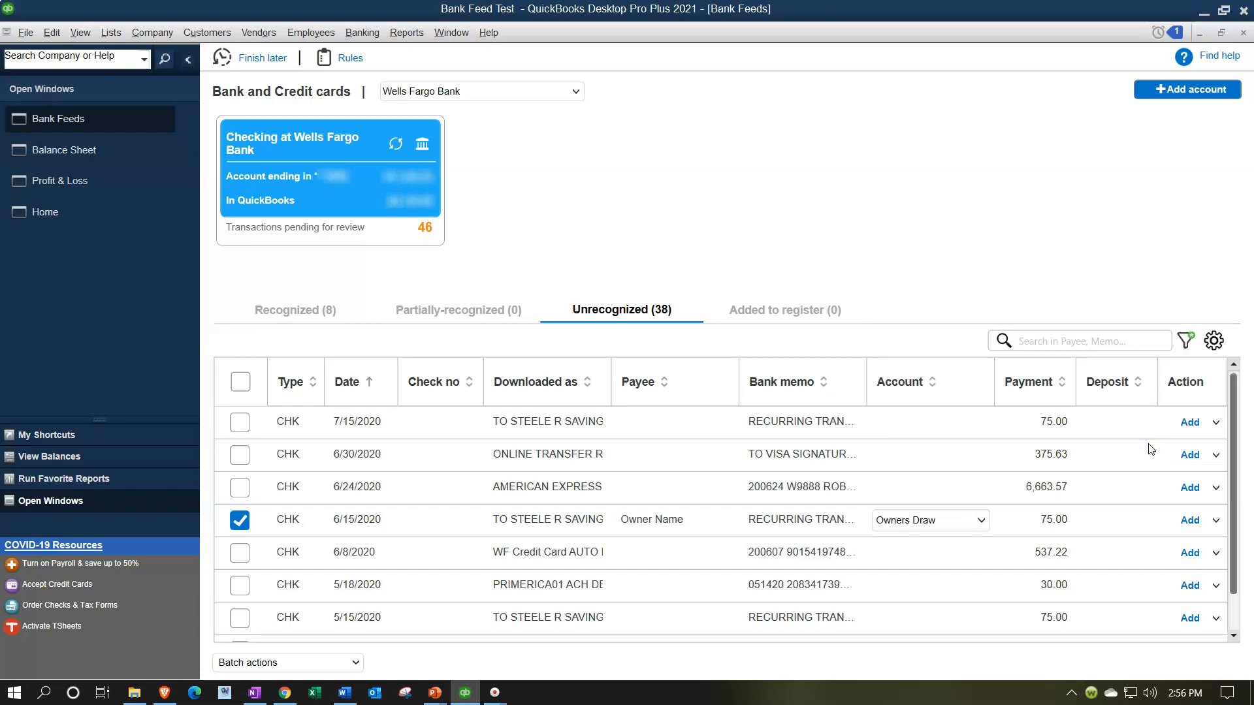
Review the additional details of the 6/15/2020 transfer and close them without saving
click(1216, 522)
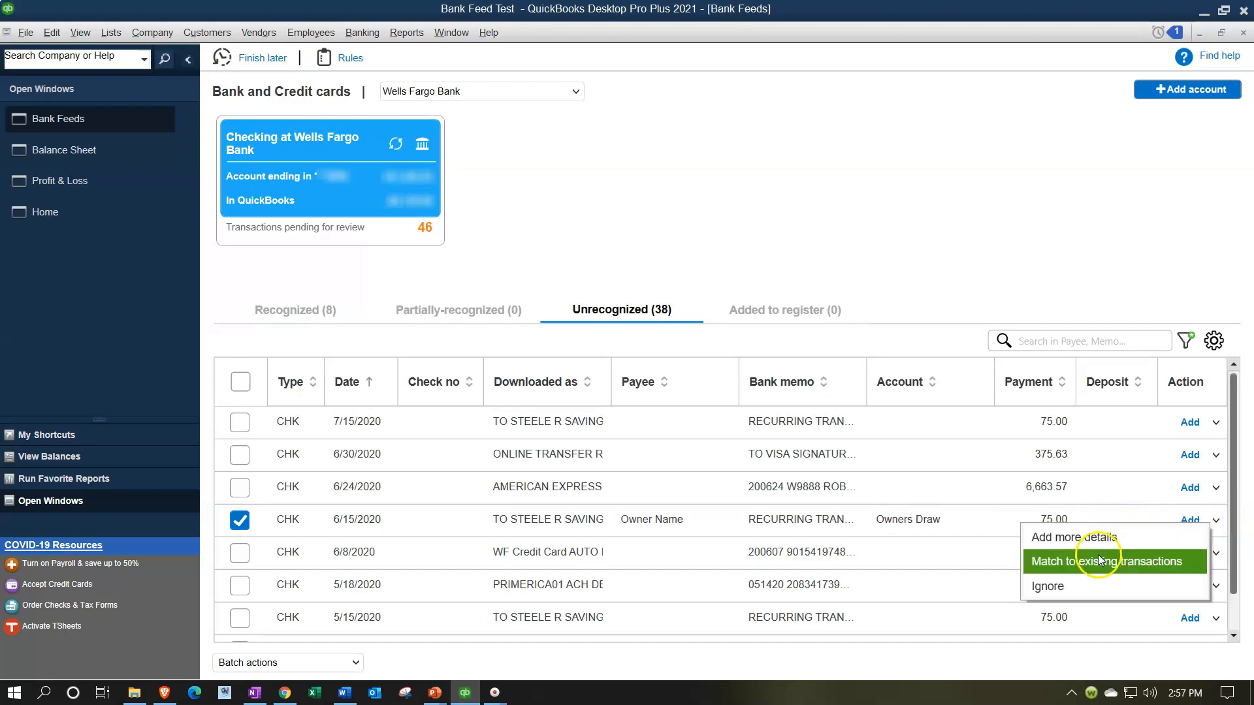
click(1078, 538)
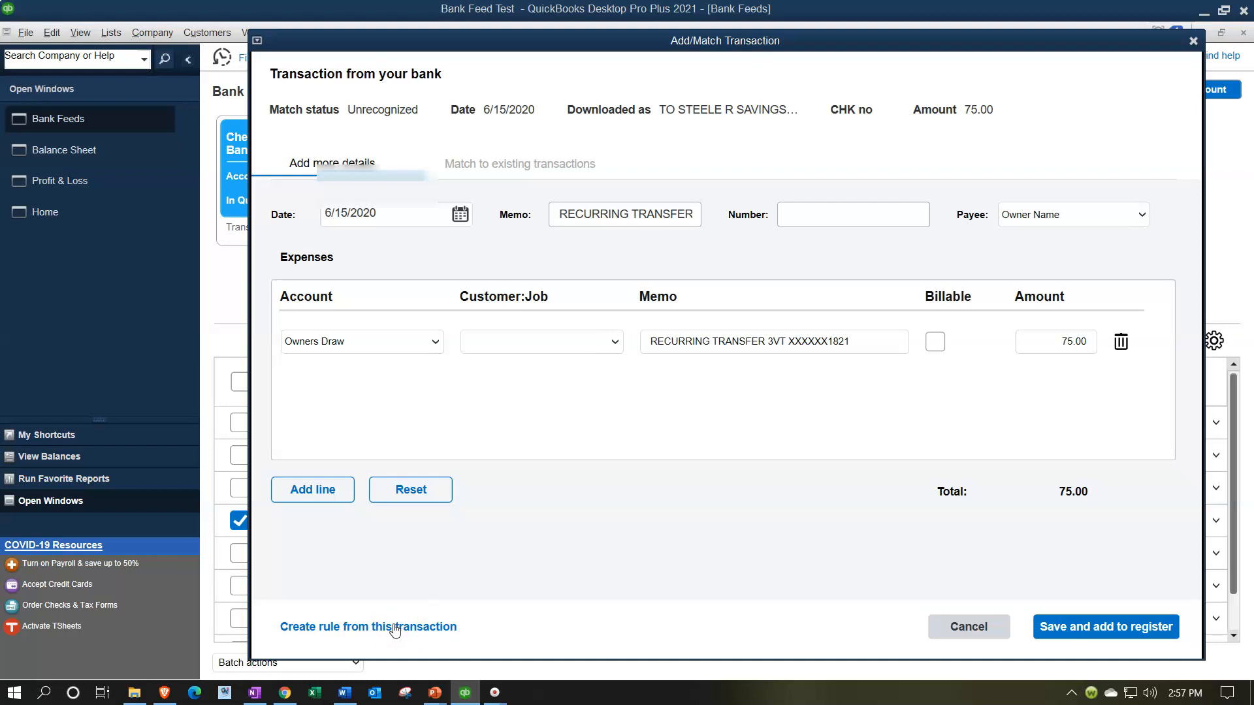
click(1193, 41)
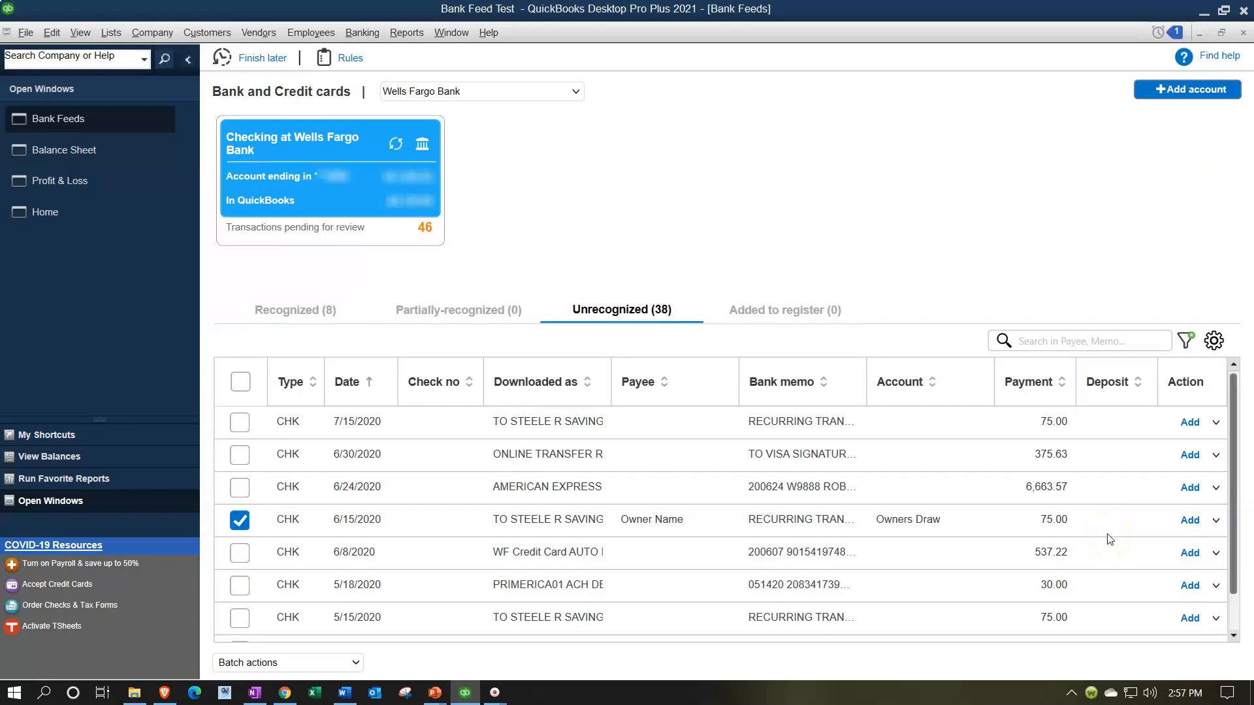
Add the 6/15/2020 Owners Draw transfer to the register
click(1190, 519)
click(596, 303)
Return to the Balance Sheet and open the transaction detail behind the Wells Fargo checking amount
click(79, 154)
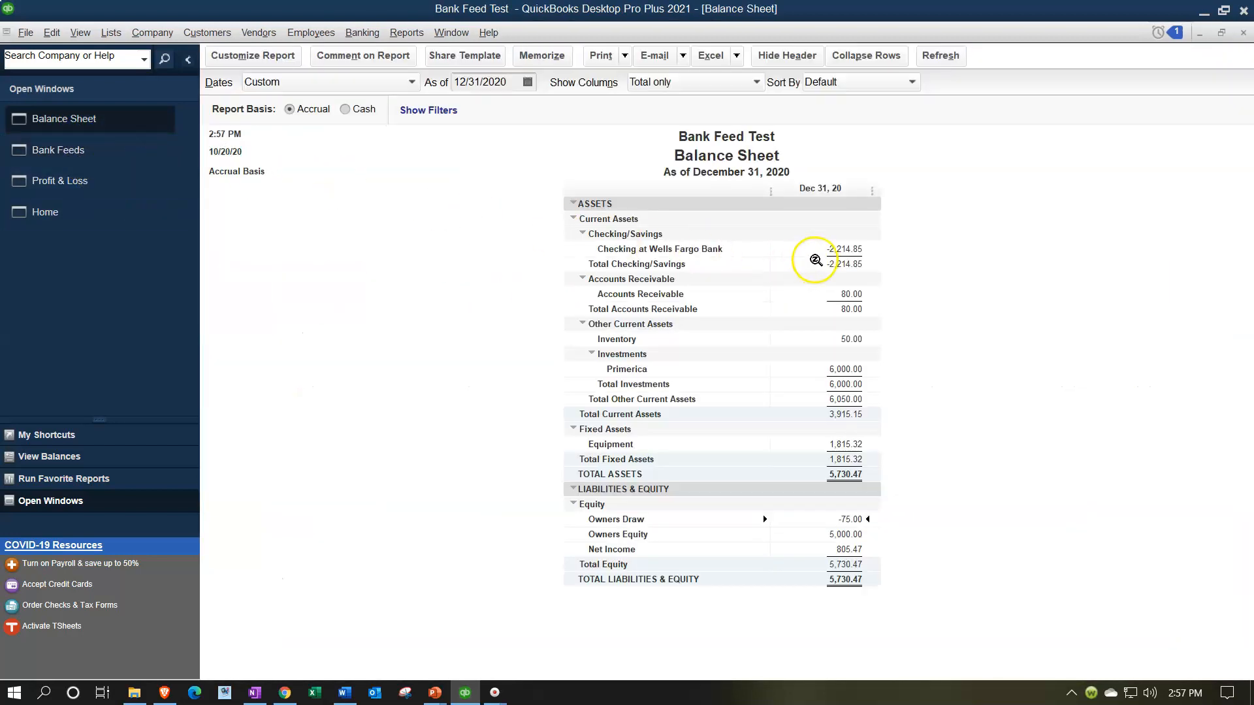
double_click(838, 247)
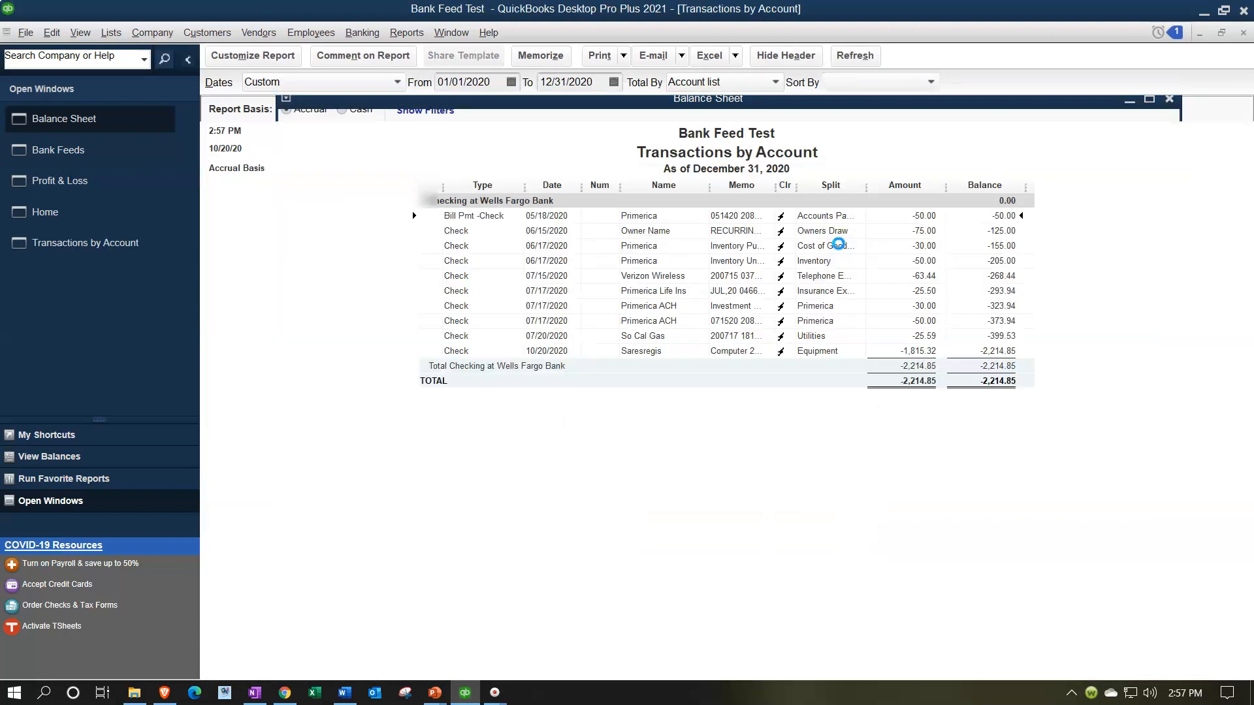
Open the 06/15/2020 Owners Draw check from the checking account detail, review its expenses and items, and return to the Balance Sheet
click(906, 230)
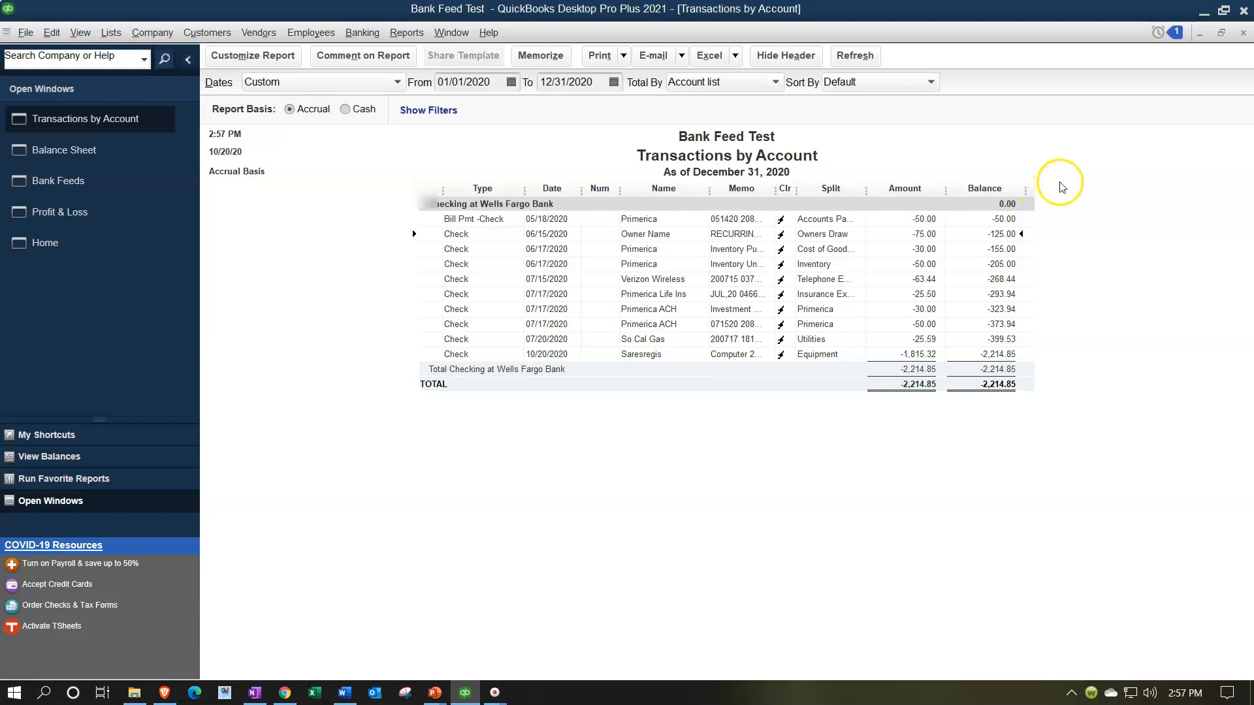
click(916, 234)
double_click(918, 235)
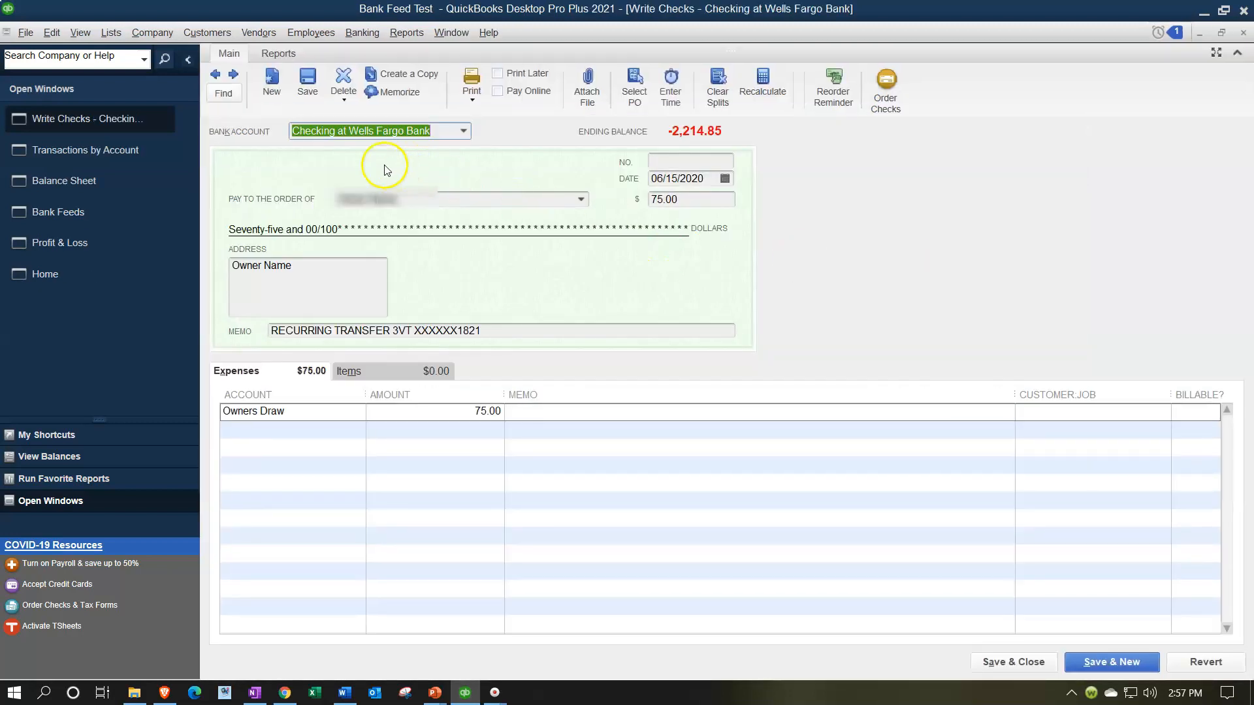
click(678, 161)
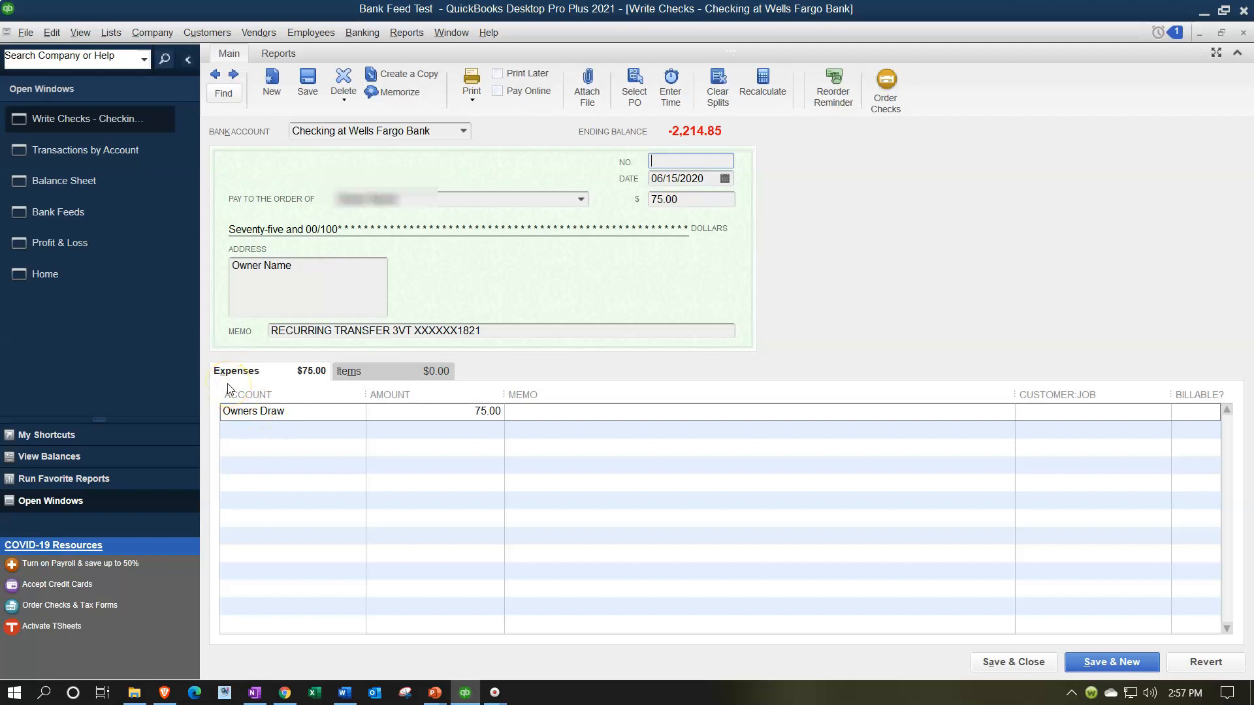
click(408, 377)
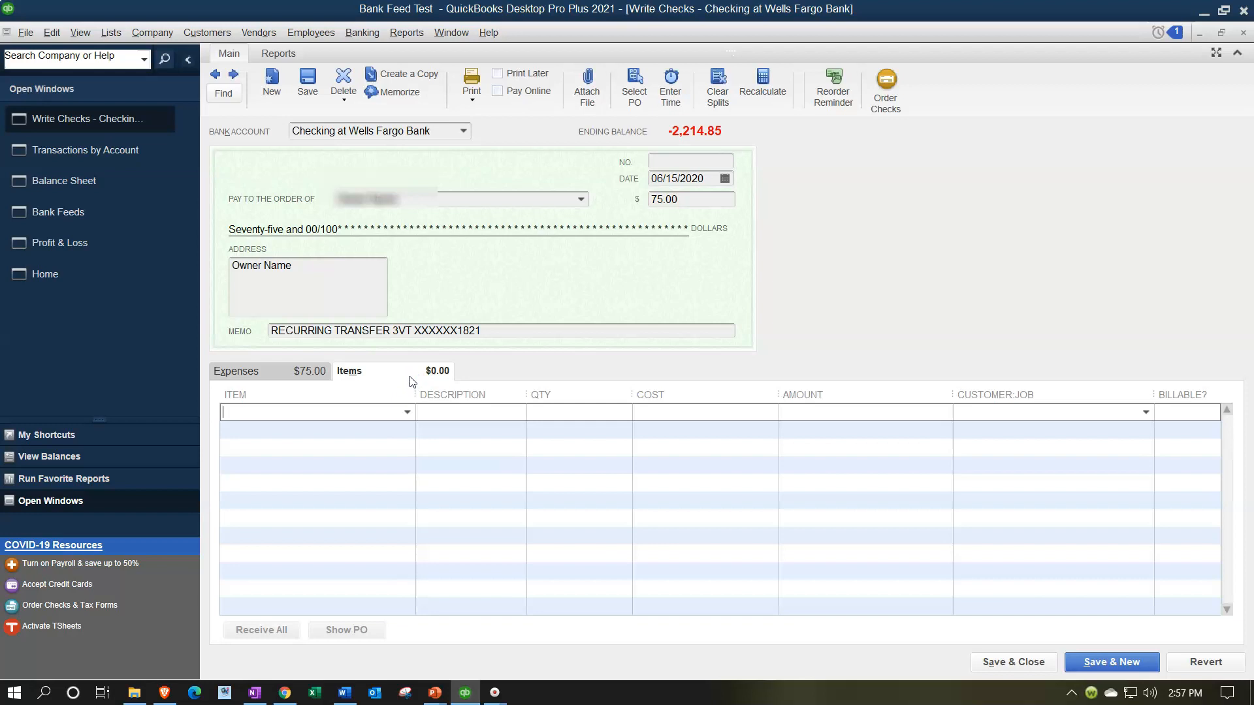
click(1242, 36)
click(1242, 36)
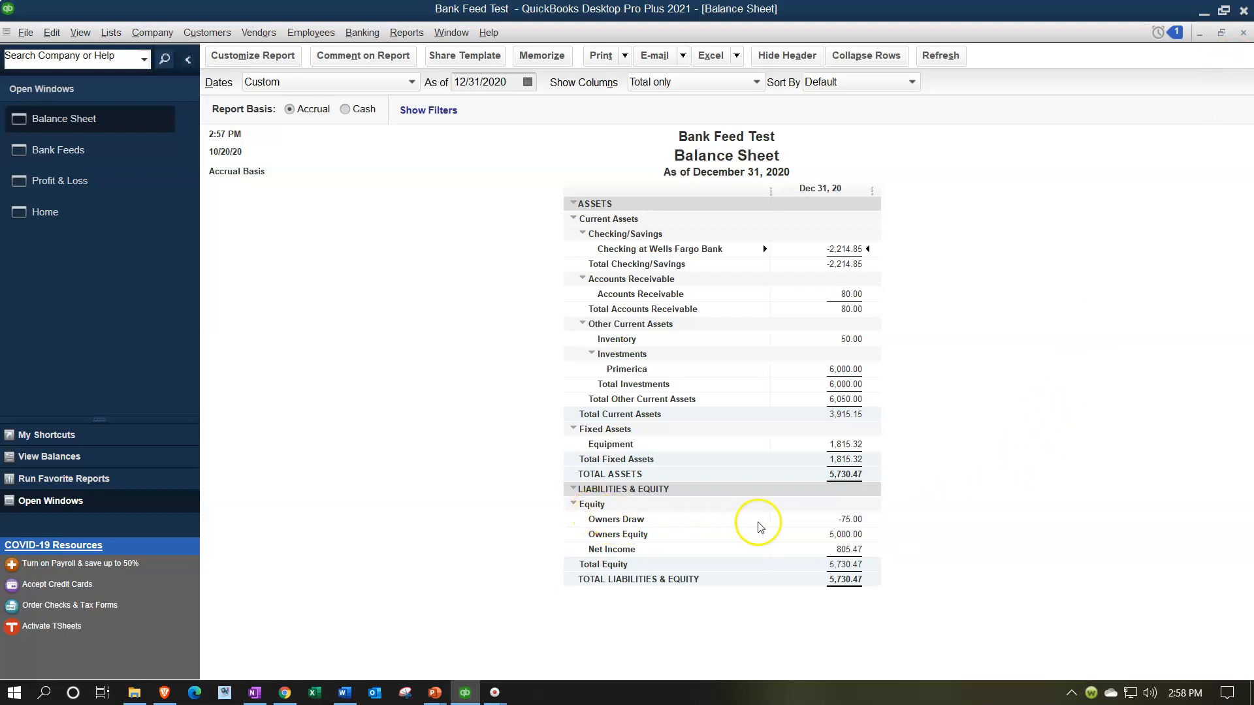
Inspect the transaction detail behind the Balance Sheet's Owners Draw amount and review net income on the Profit & Loss report
click(841, 519)
double_click(849, 519)
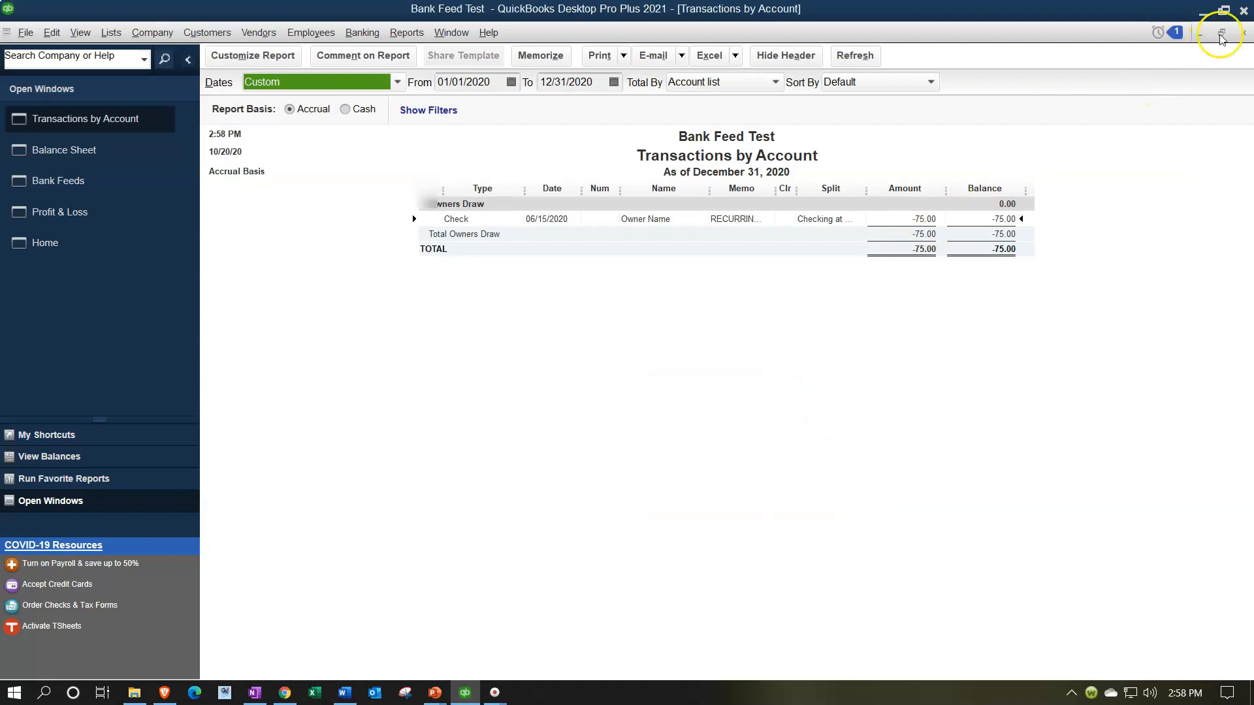
click(1243, 33)
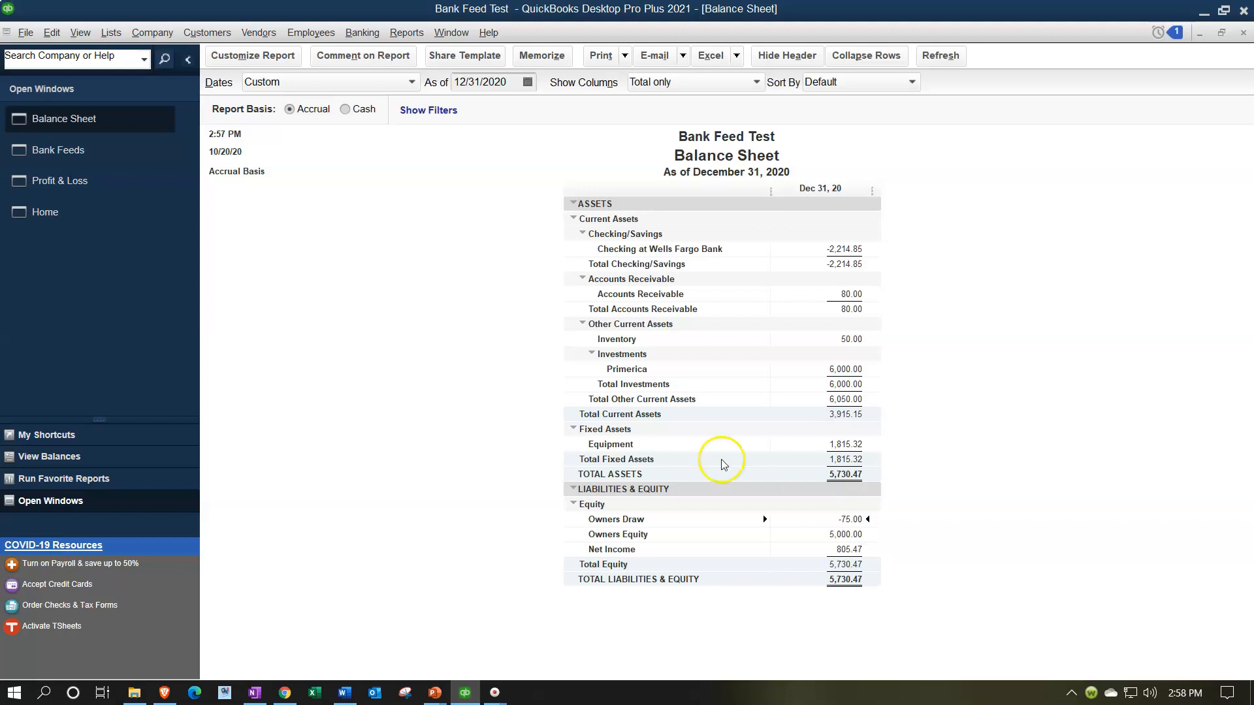
click(79, 181)
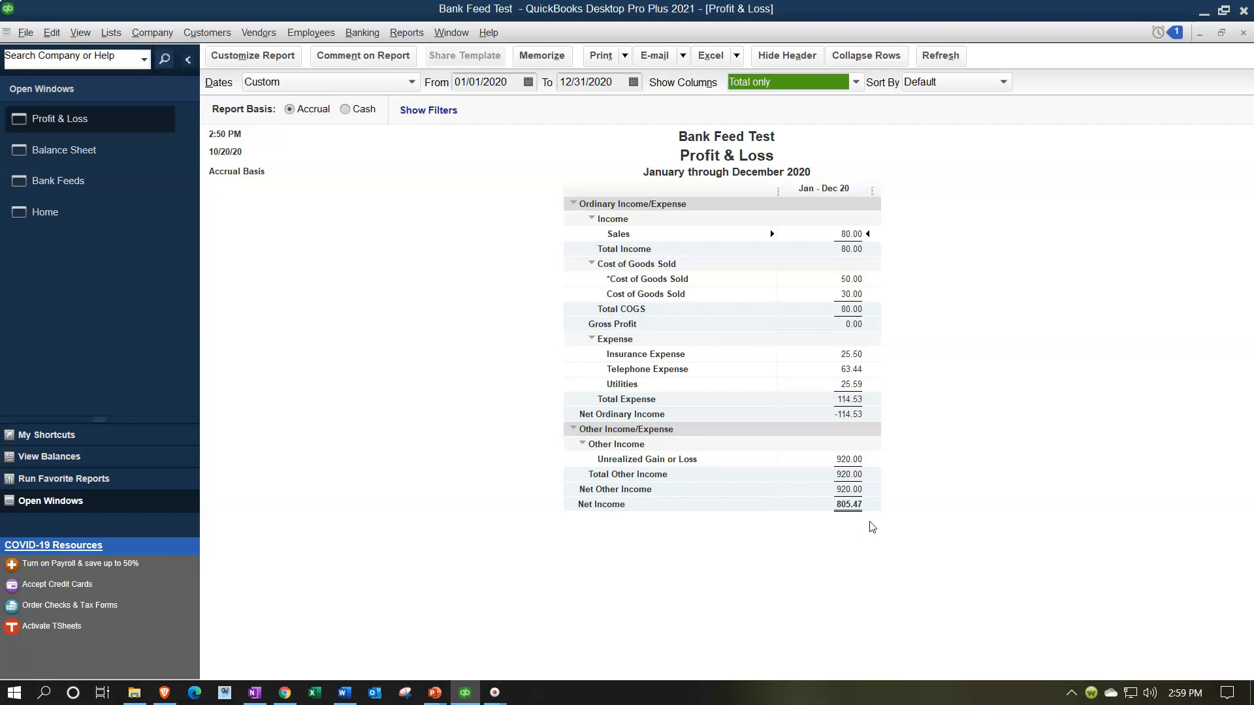
click(892, 514)
Return to the bank feed and set the payee of the unrecognized 5/15/2020 savings transfer to Owner Name
click(79, 181)
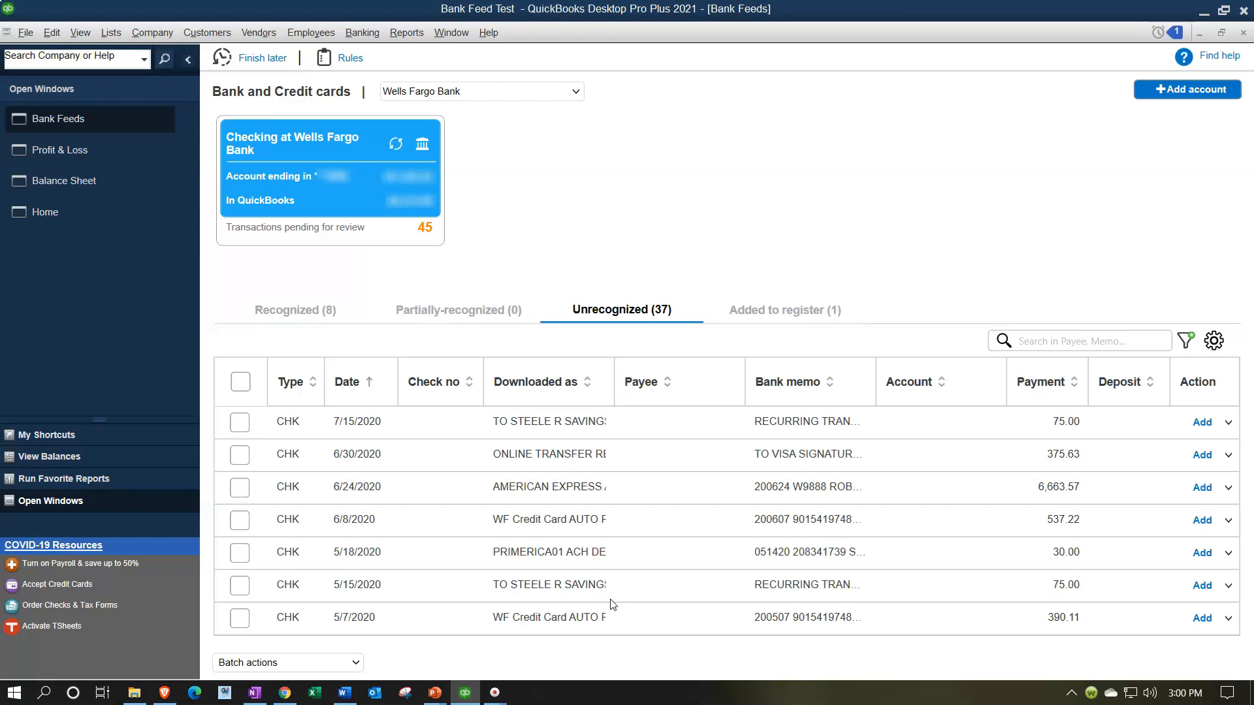
click(625, 593)
click(625, 588)
click(733, 586)
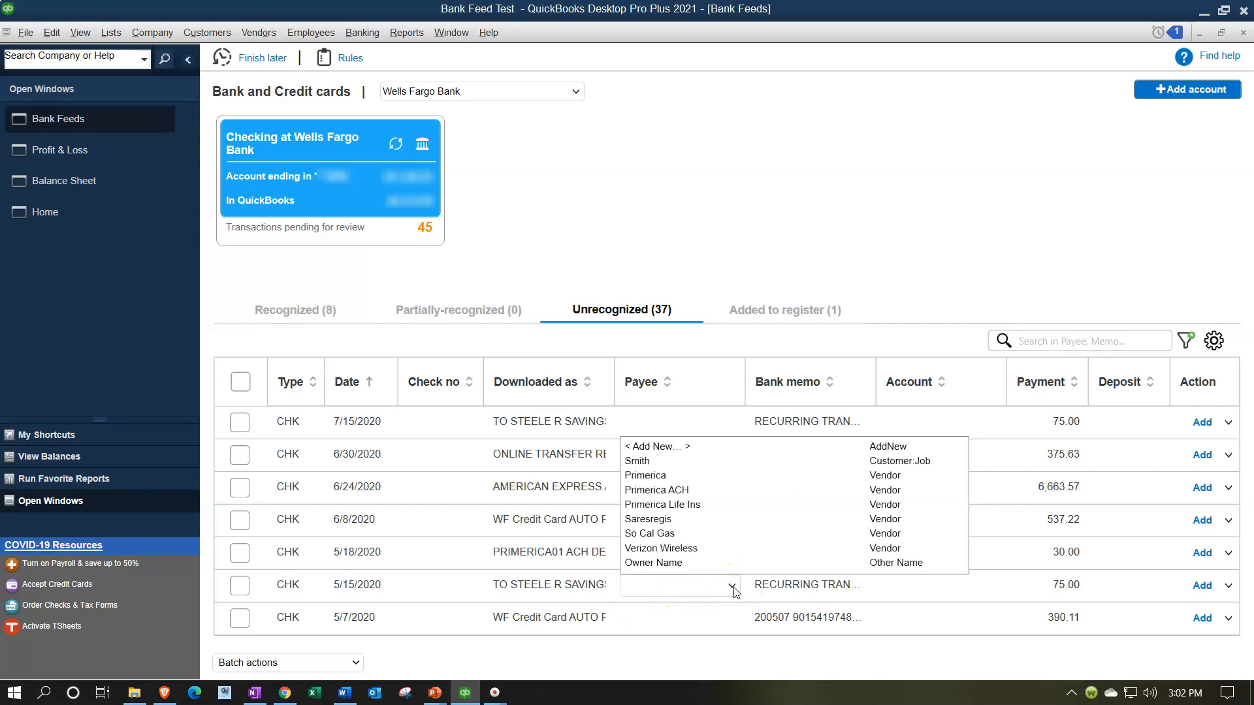
click(690, 562)
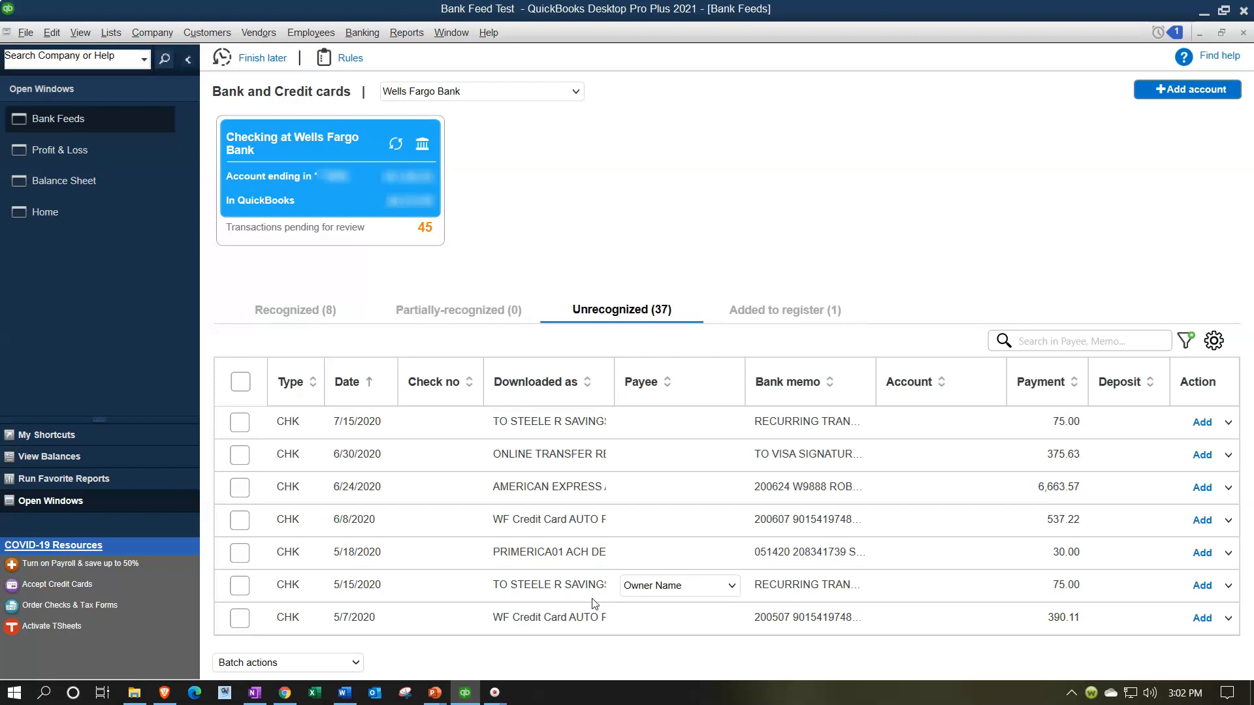
Assign the Owners Draw account to the 5/15/2020 savings transfer and add it to the register, accepting the past date
click(890, 587)
click(991, 585)
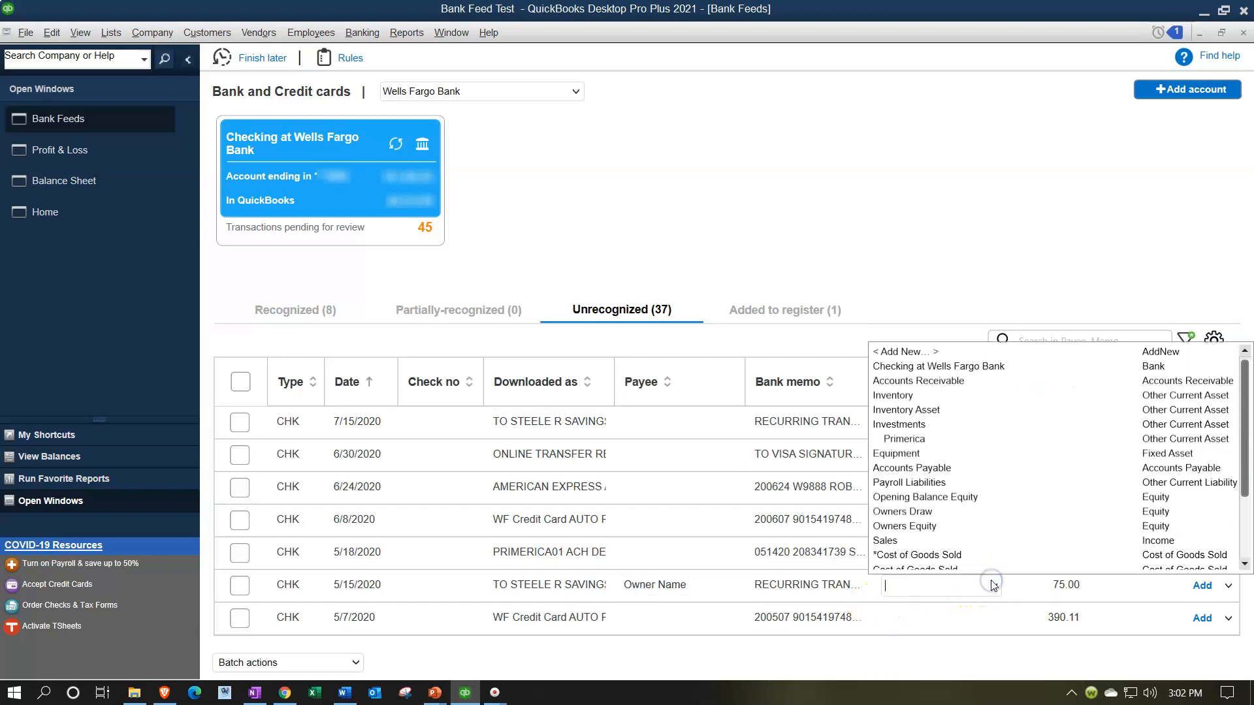
click(934, 513)
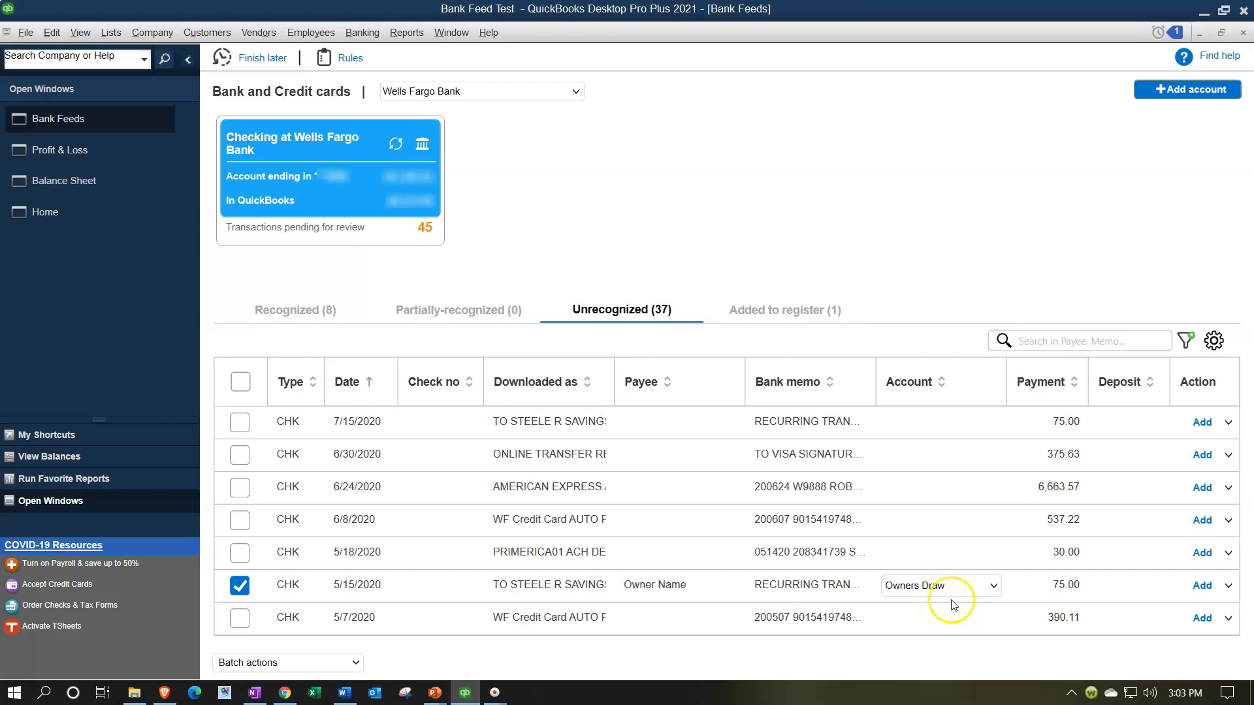
click(1210, 591)
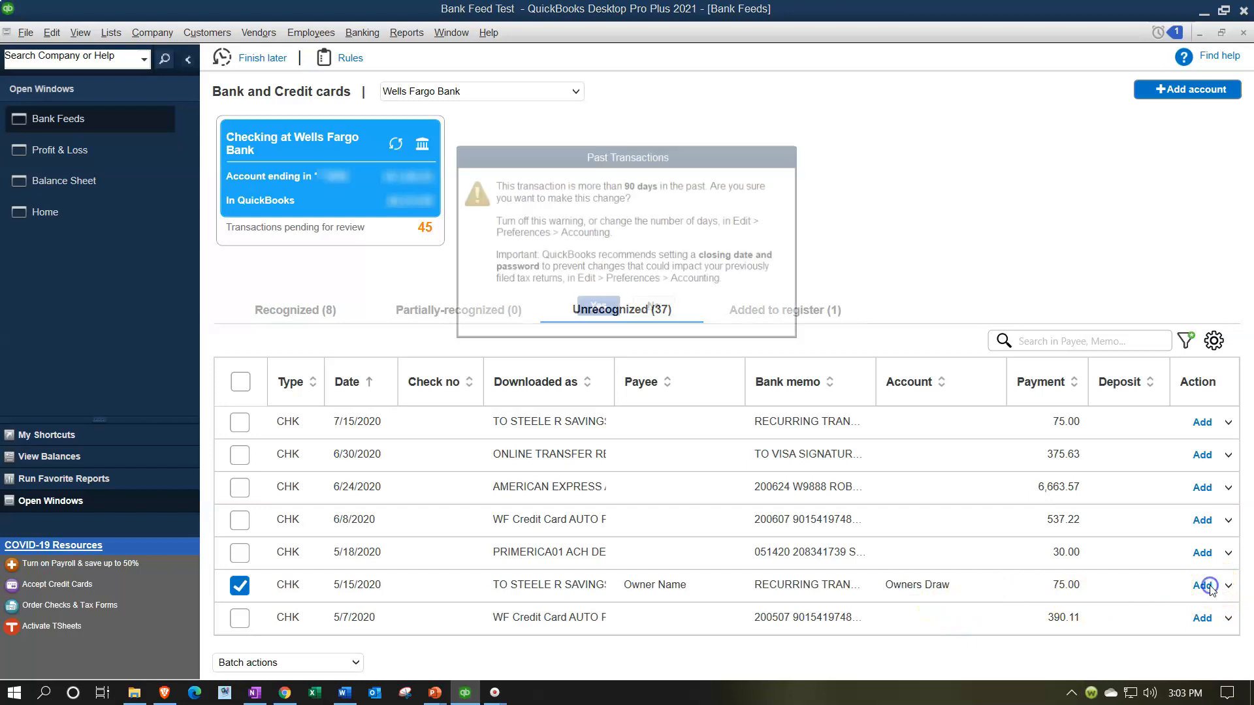
click(579, 305)
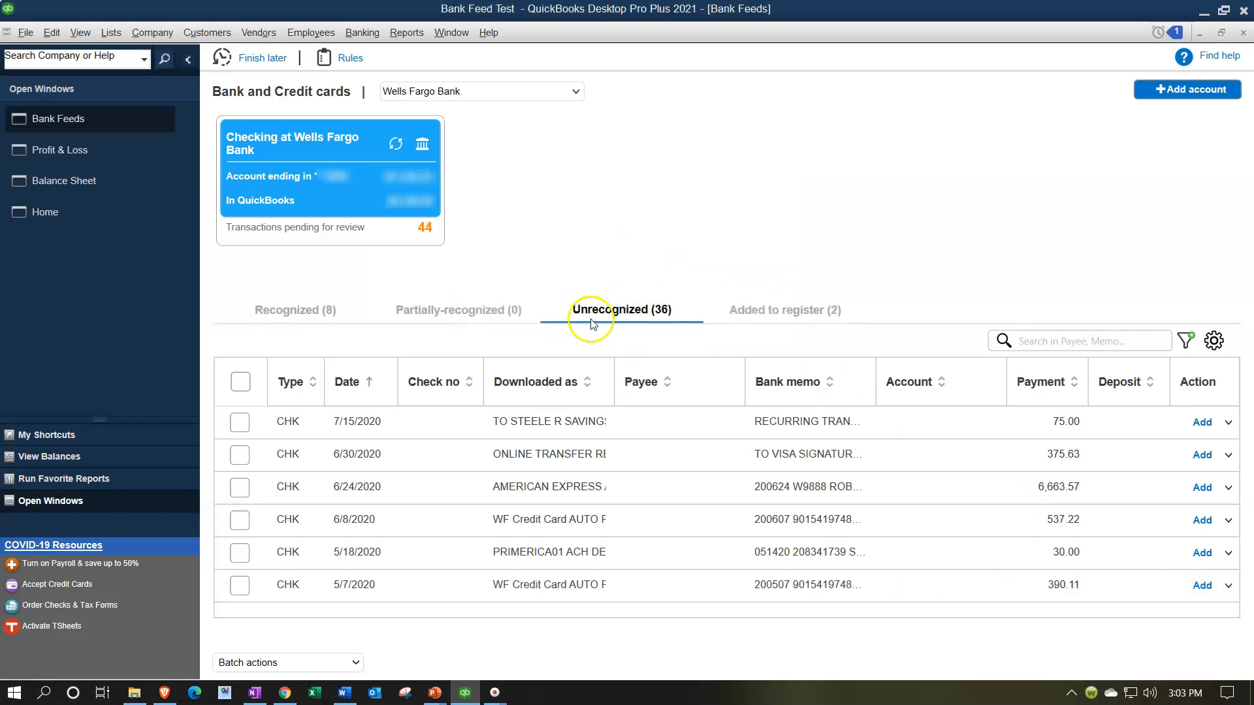
Check the transaction details behind the Wells Fargo checking and Owners Draw amounts on the Balance Sheet
click(107, 176)
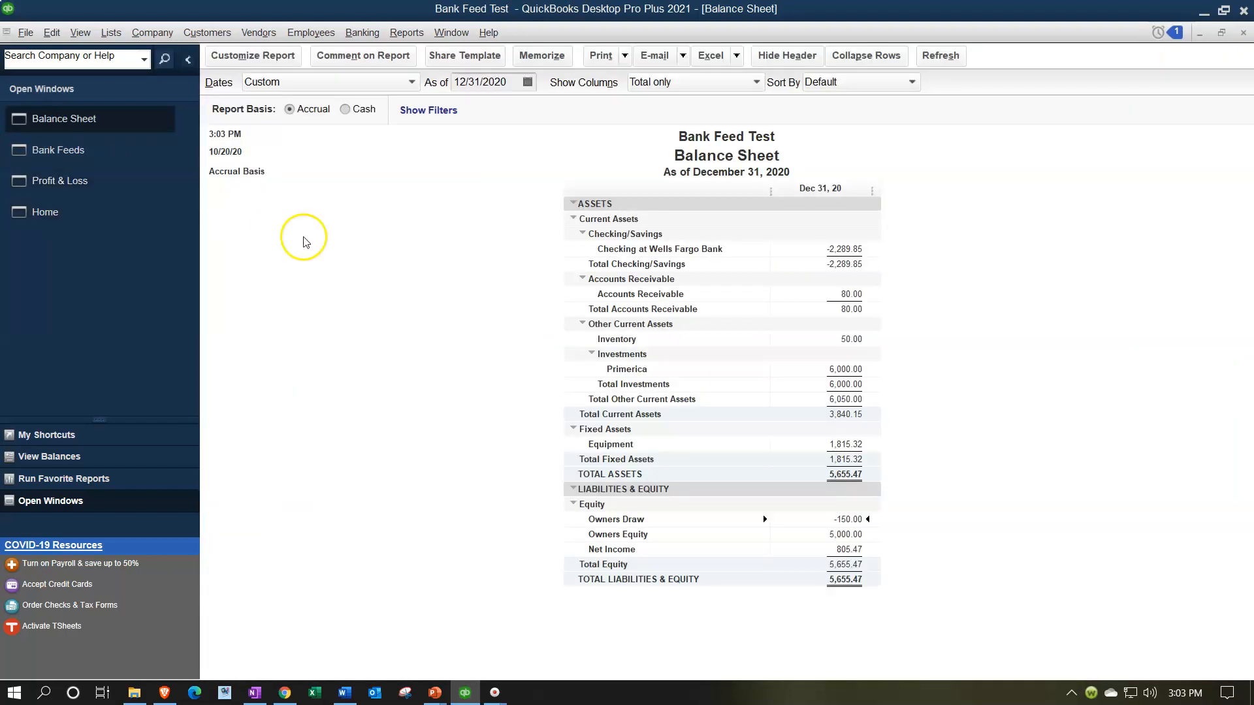
double_click(843, 248)
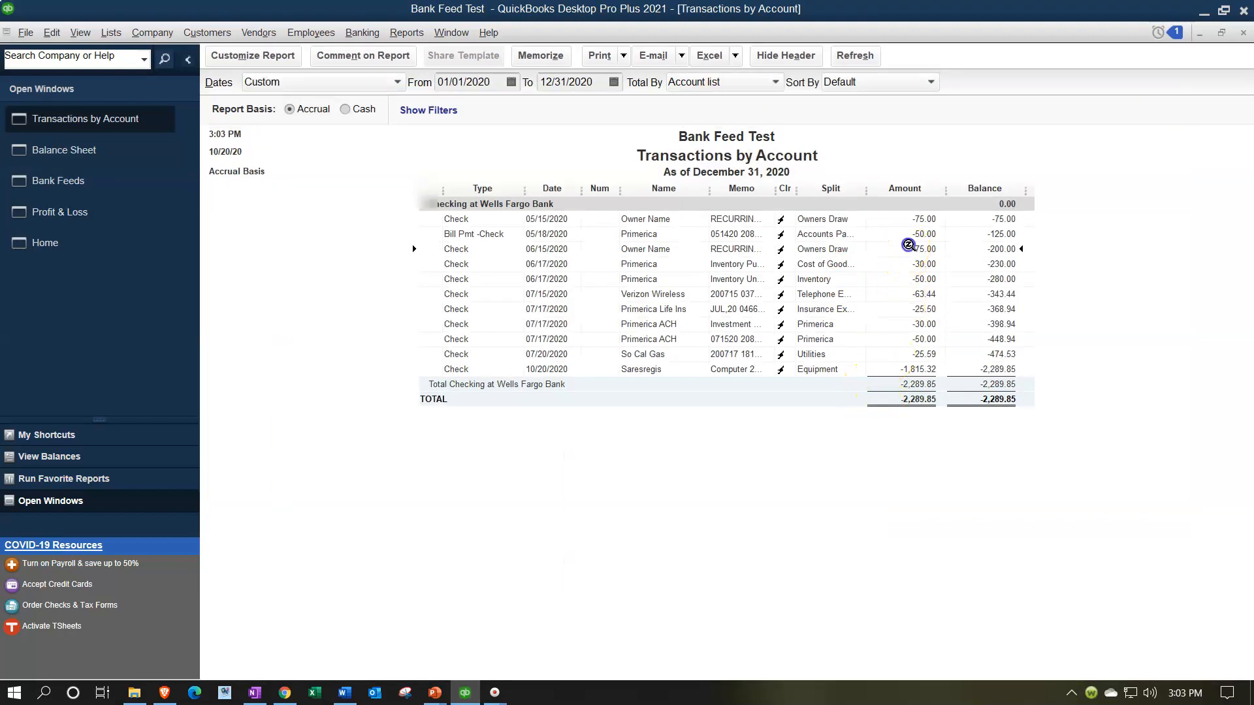
click(1242, 33)
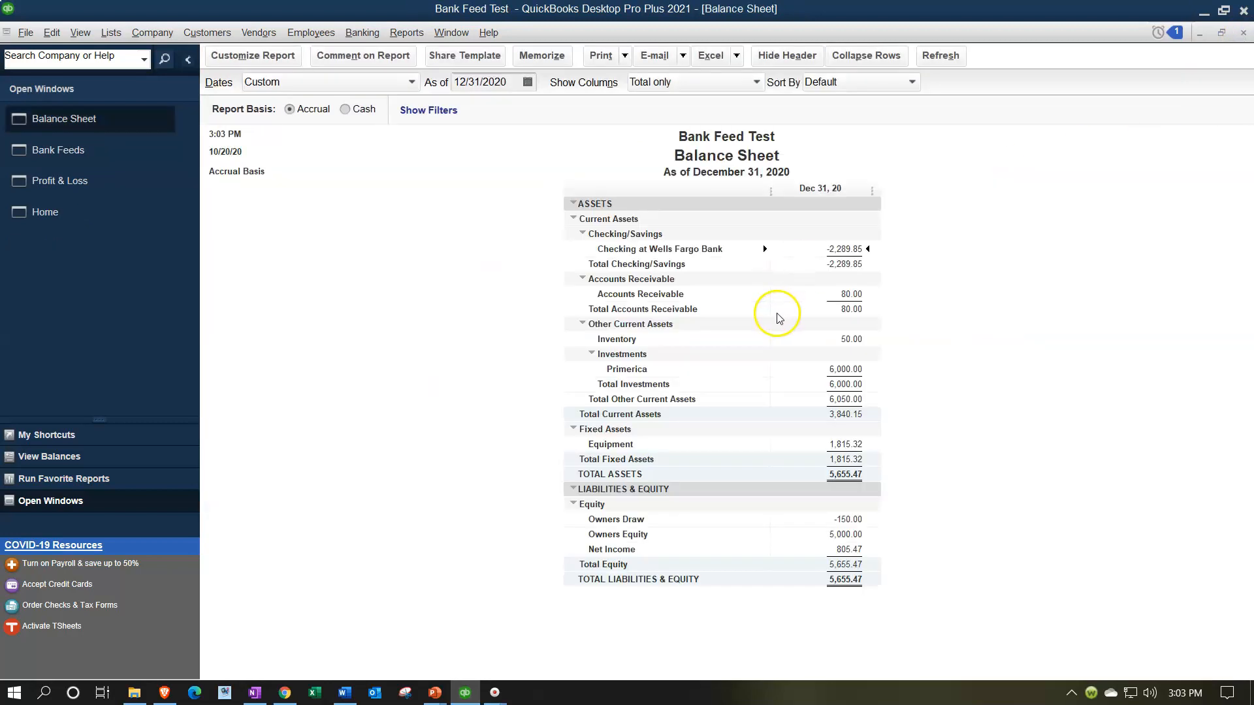
double_click(841, 520)
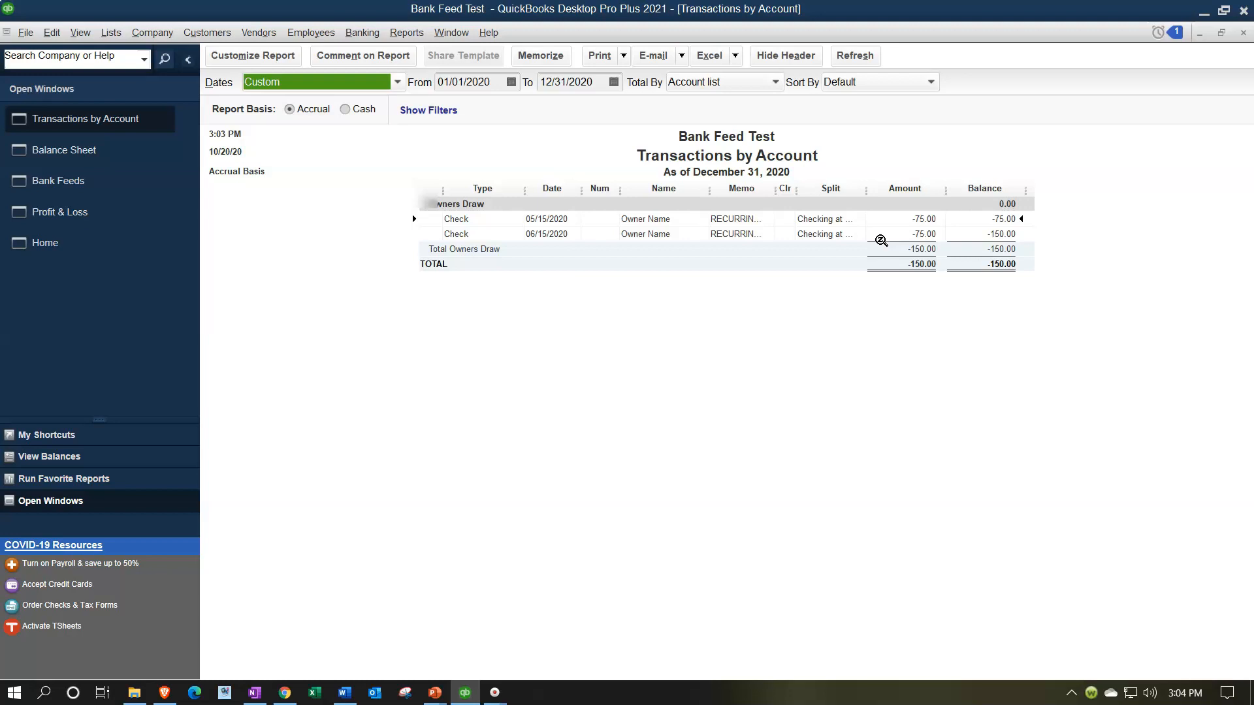
click(1243, 33)
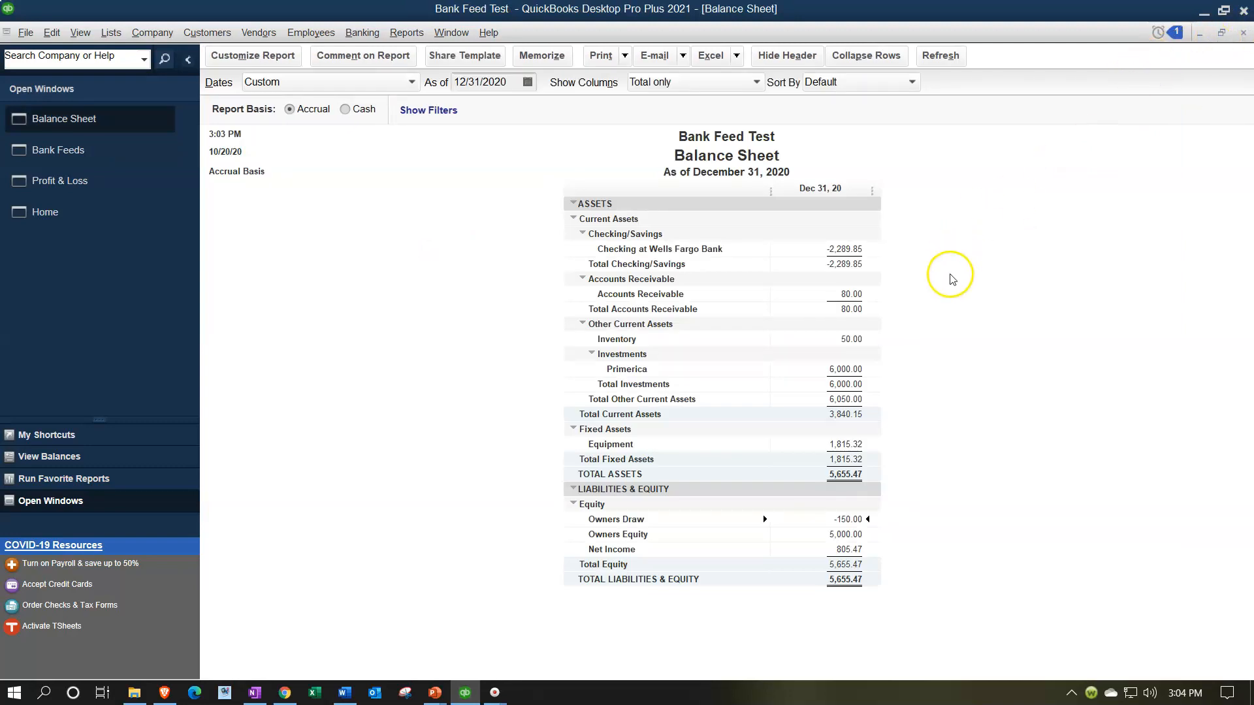
double_click(842, 519)
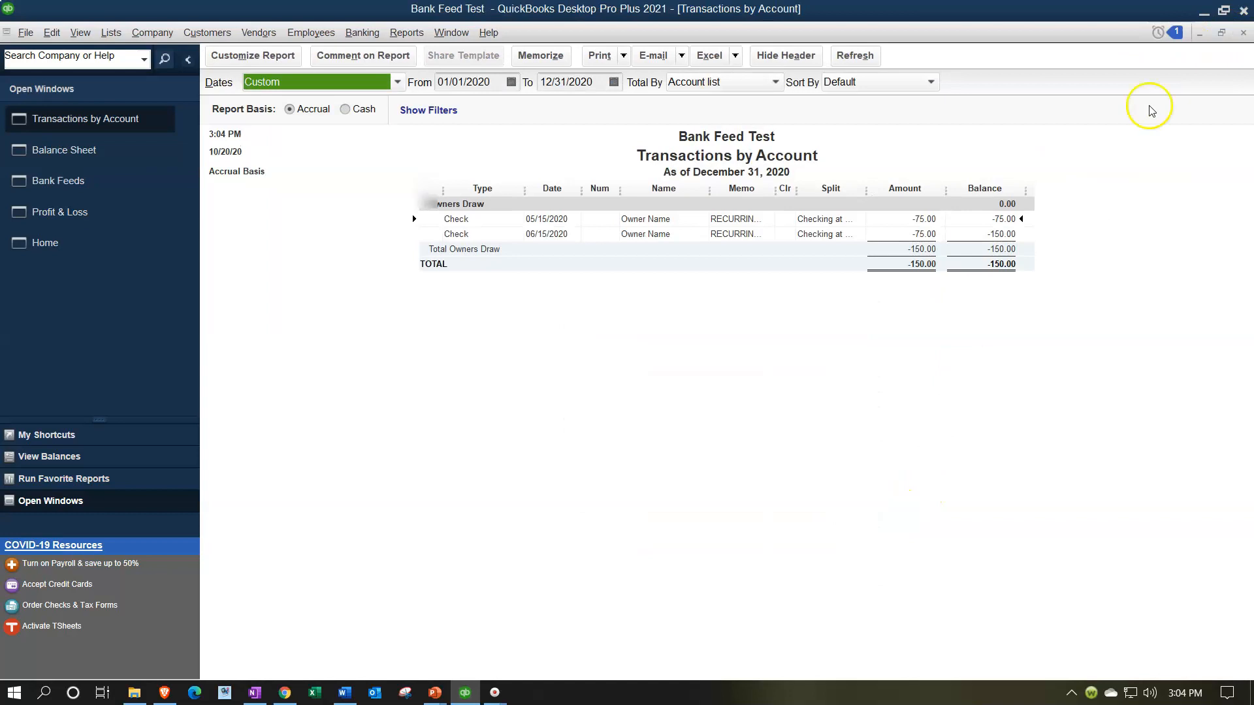
click(1242, 32)
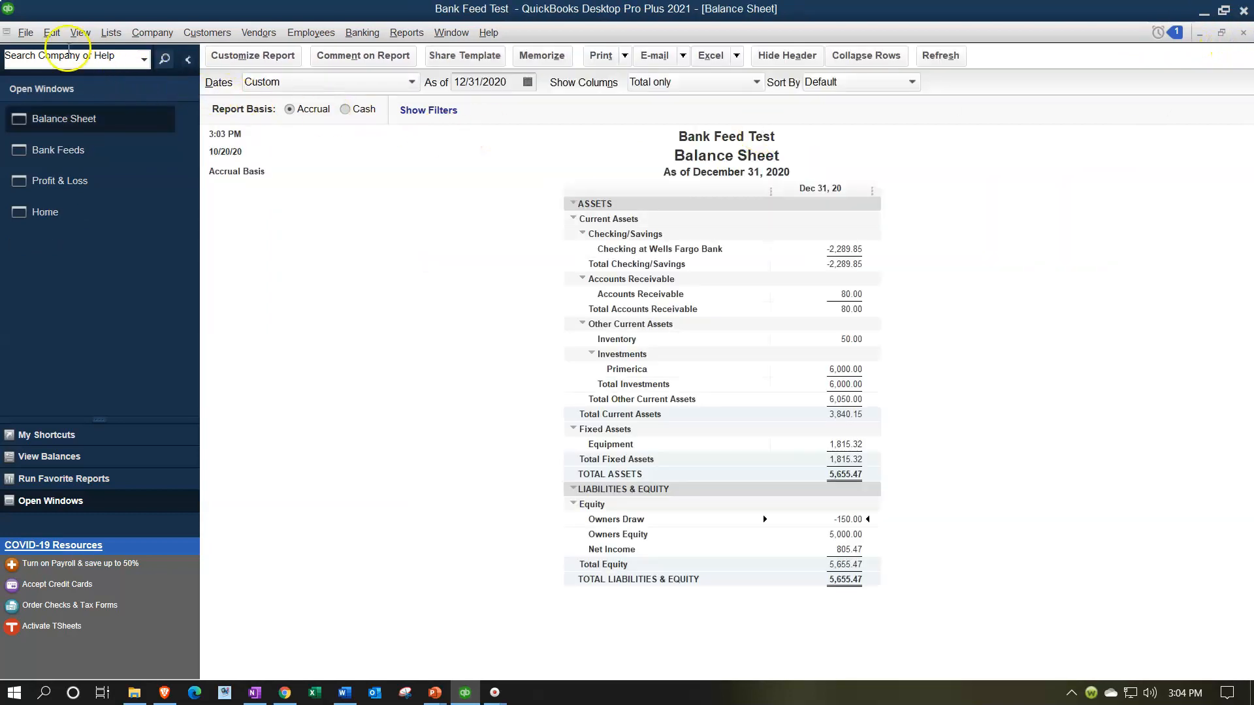
Enable class tracking for transactions in the company's Accounting preferences and save the change
click(45, 34)
mouse_move(33, 38)
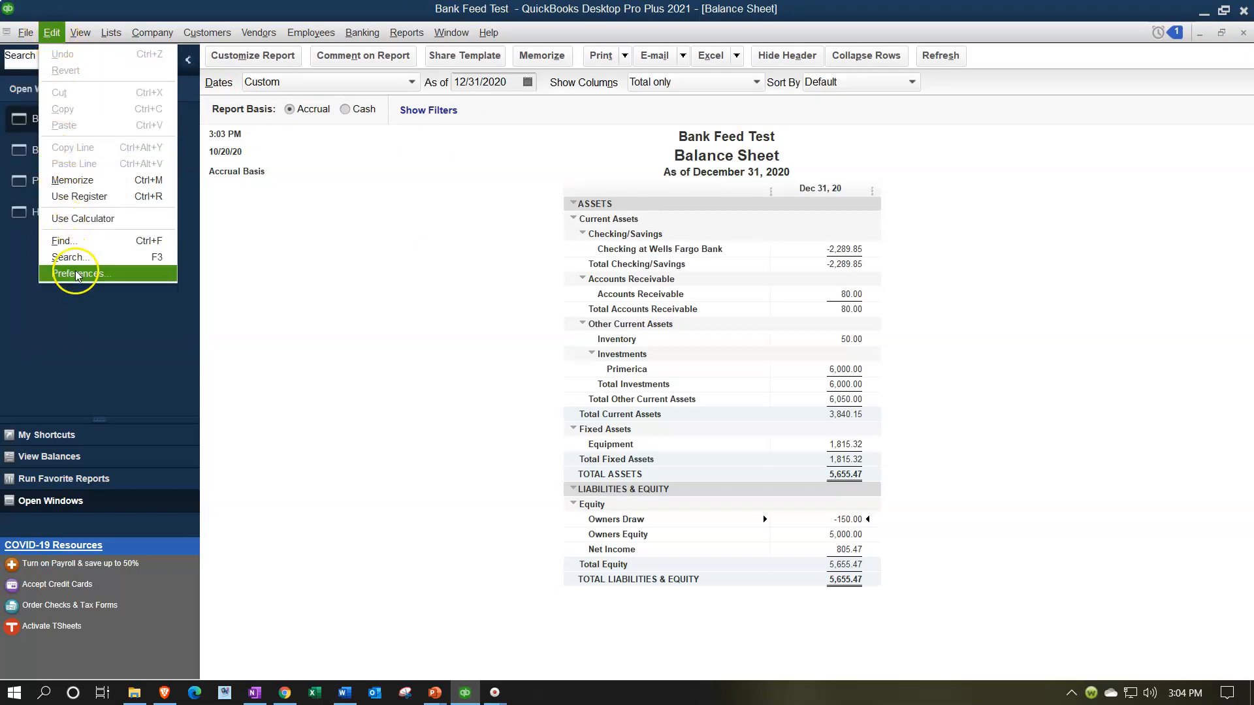
click(76, 270)
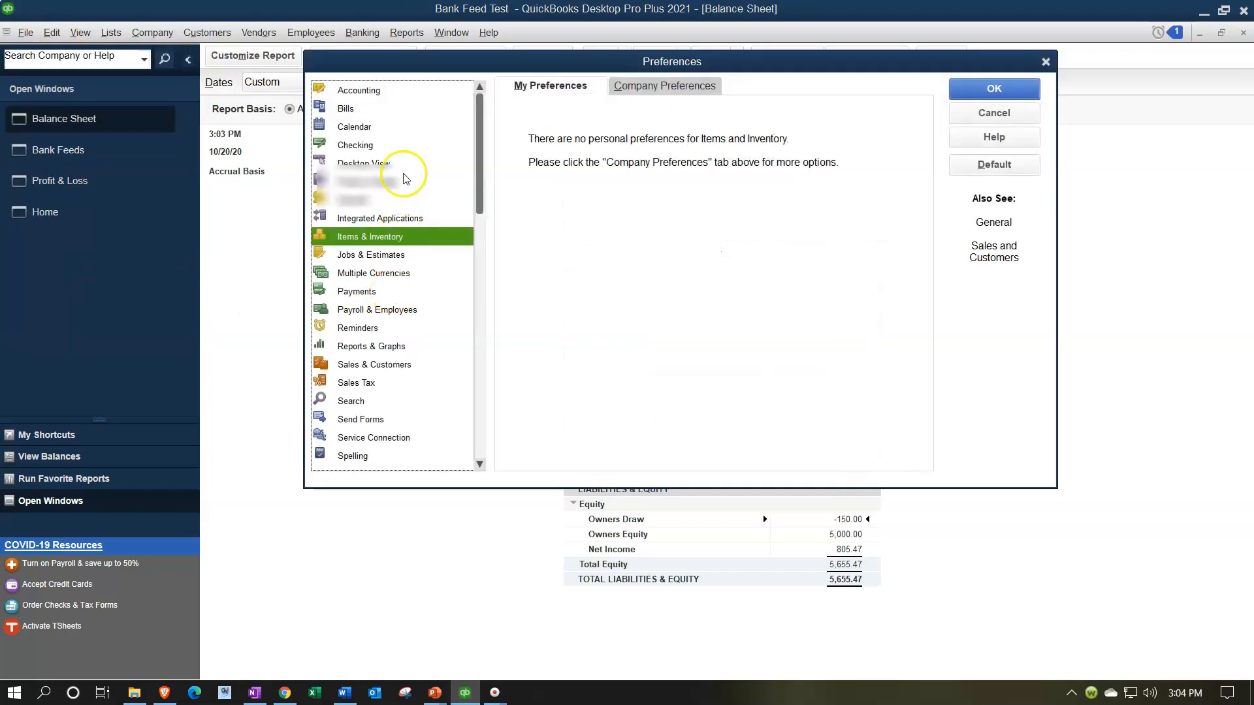
click(366, 92)
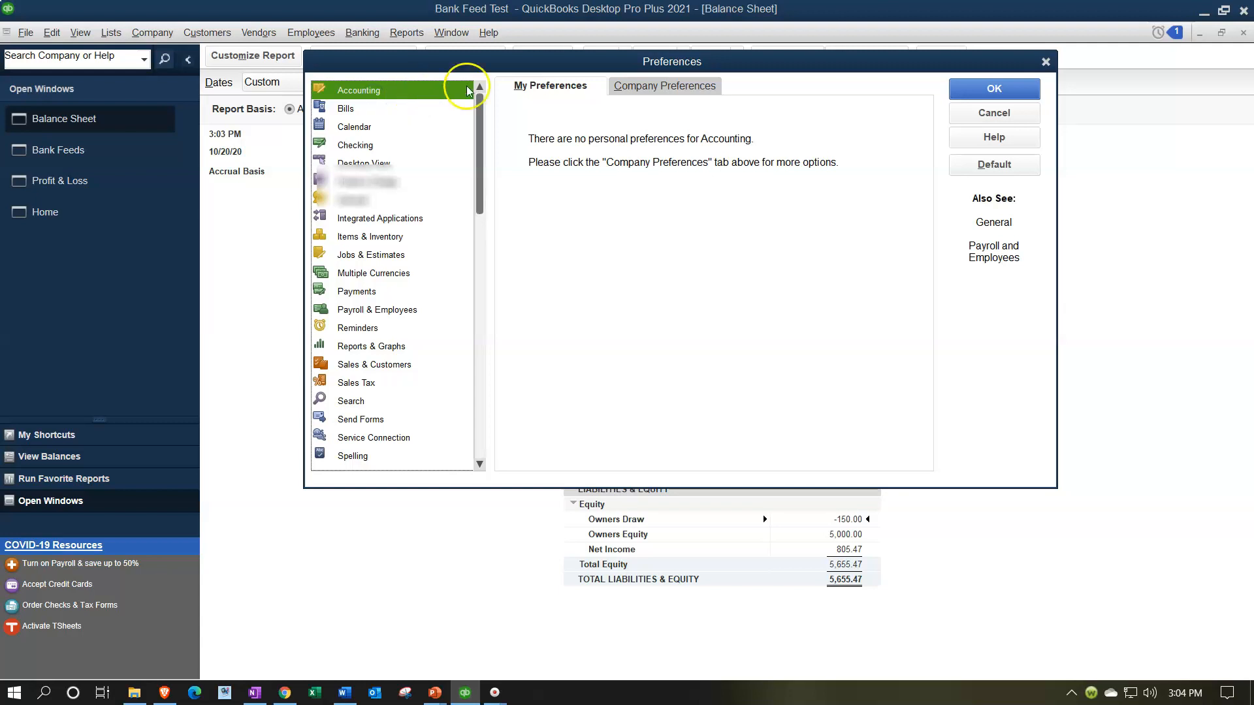
click(653, 87)
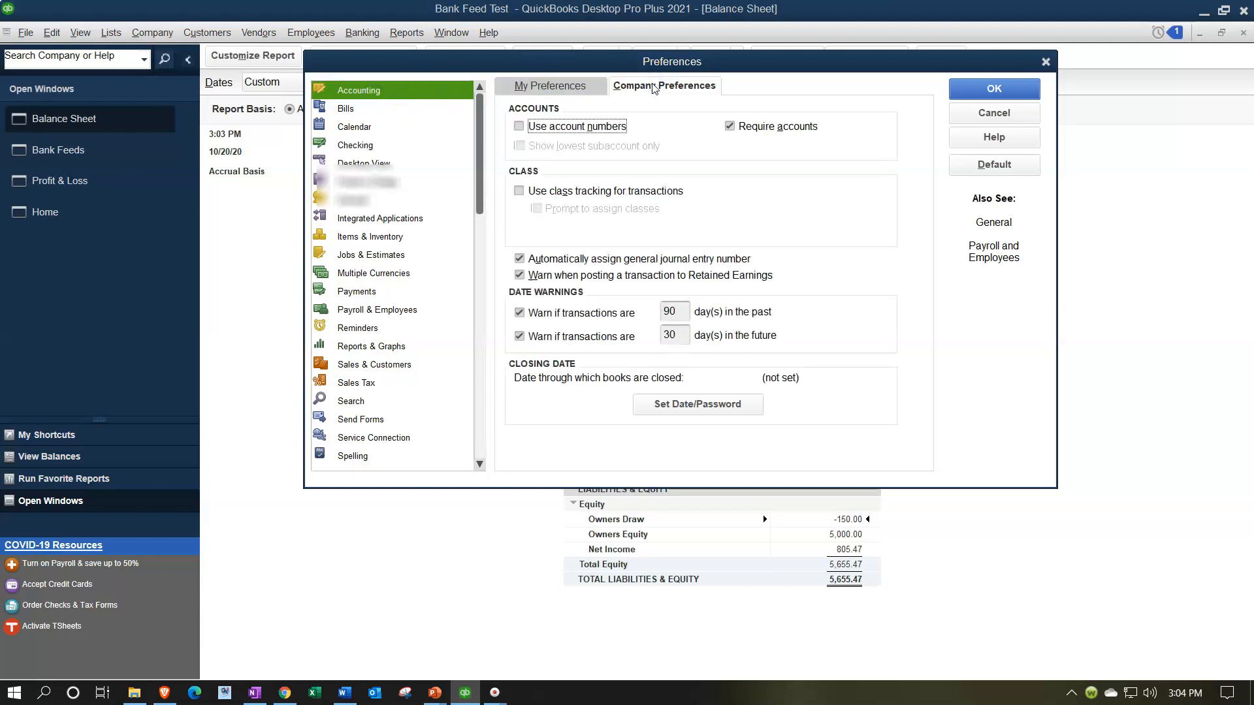
click(519, 191)
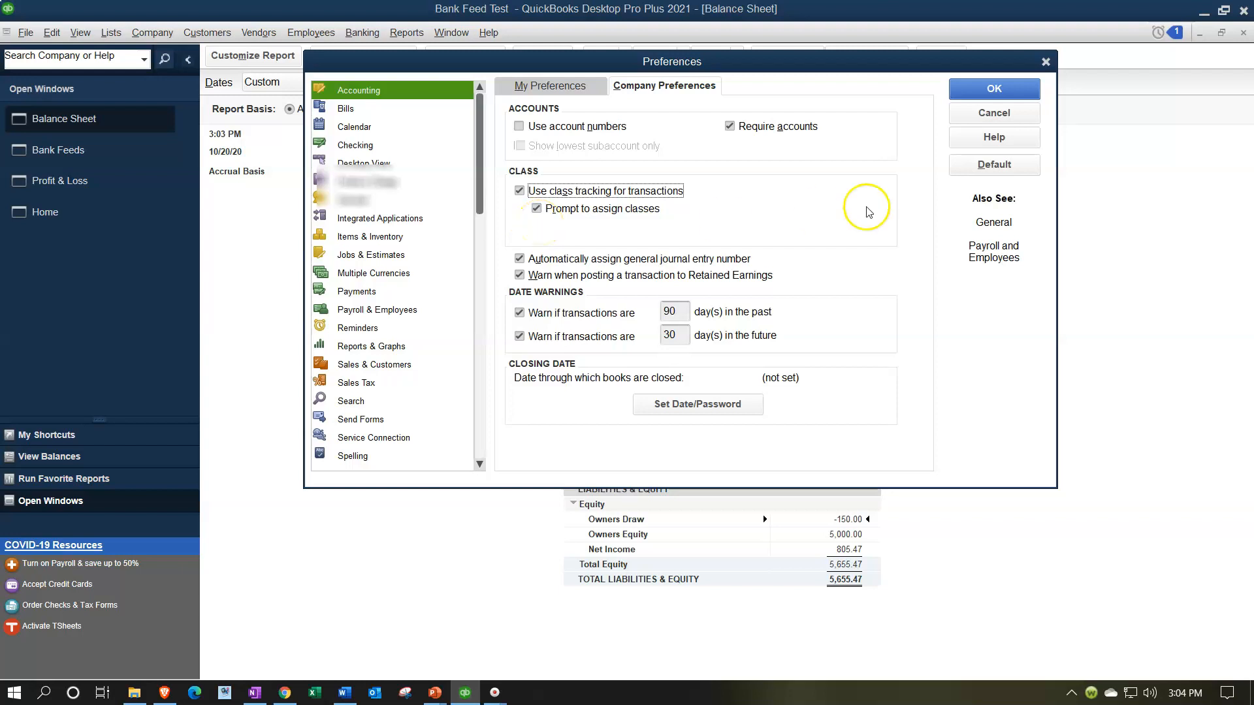
click(994, 91)
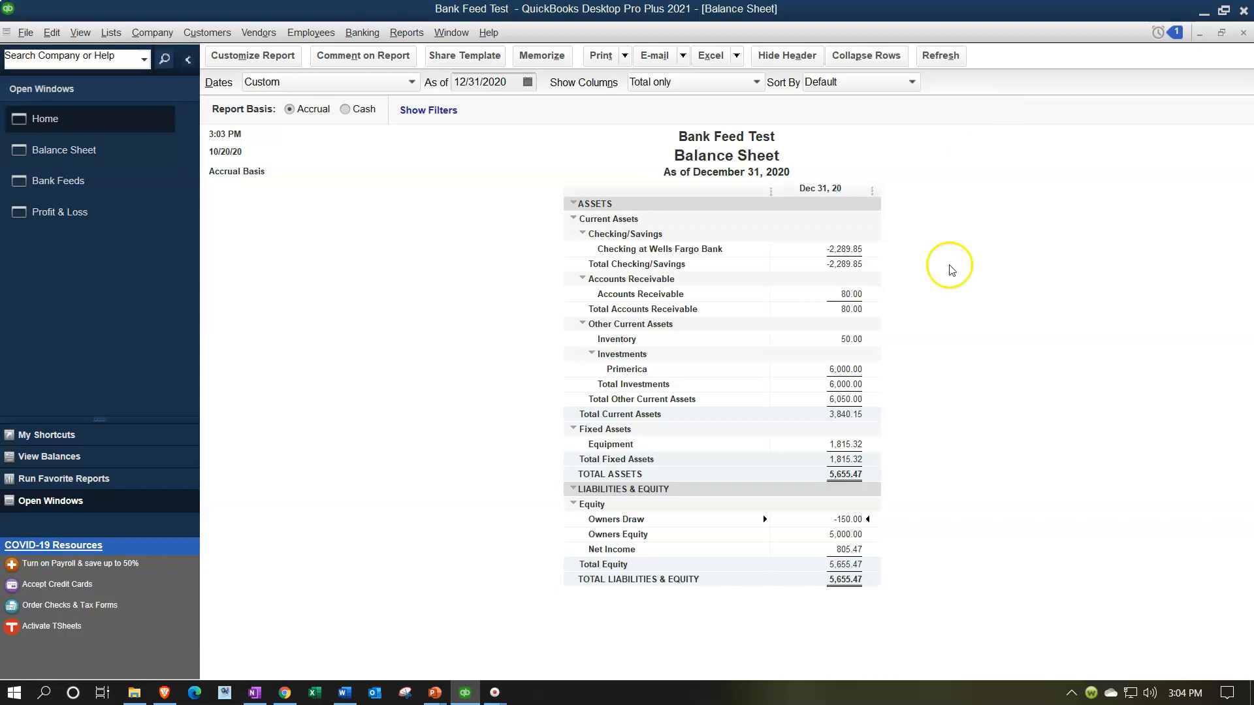
Open the 06/15/2020 check behind Owners Draw and replace its expense account with a new expense account named Personal Meal
double_click(852, 520)
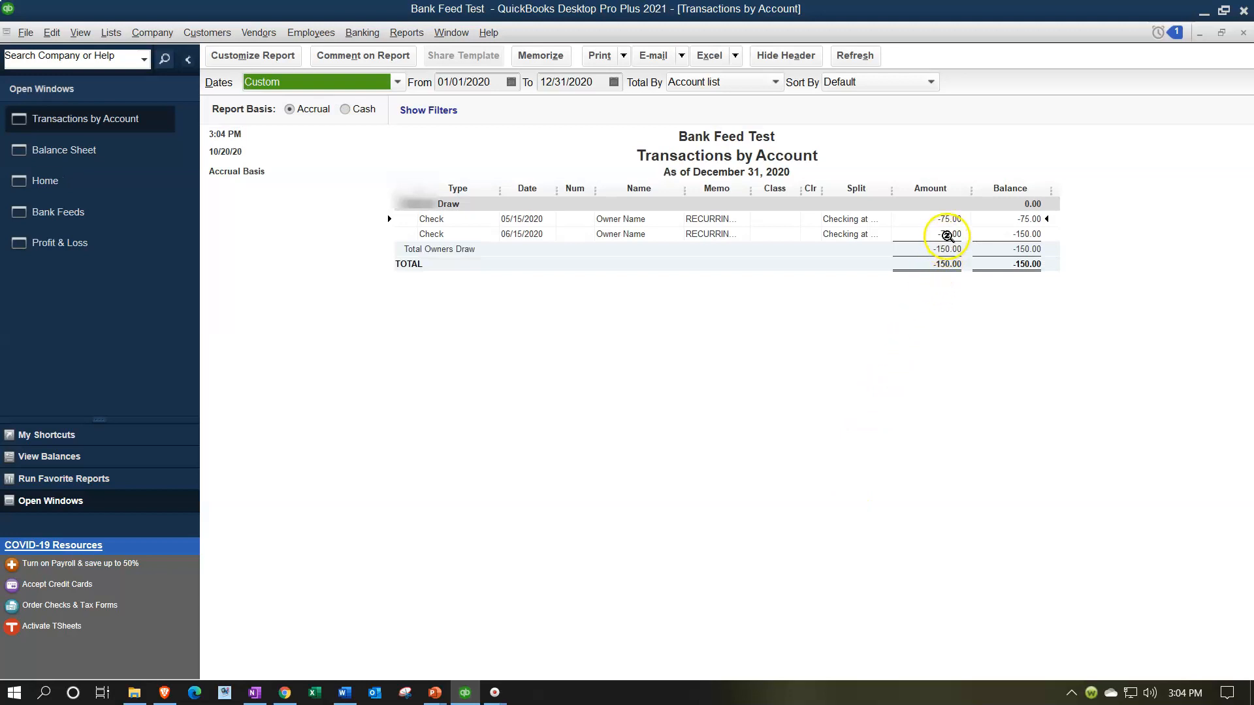
double_click(952, 234)
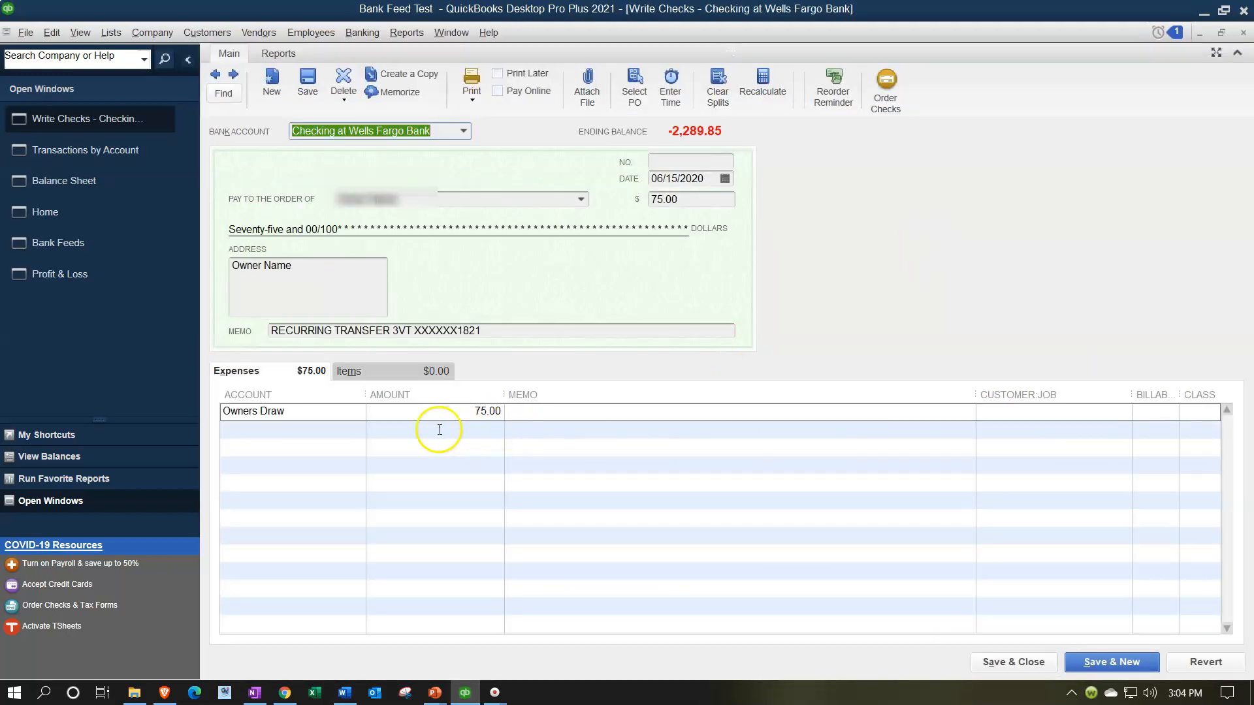
click(337, 418)
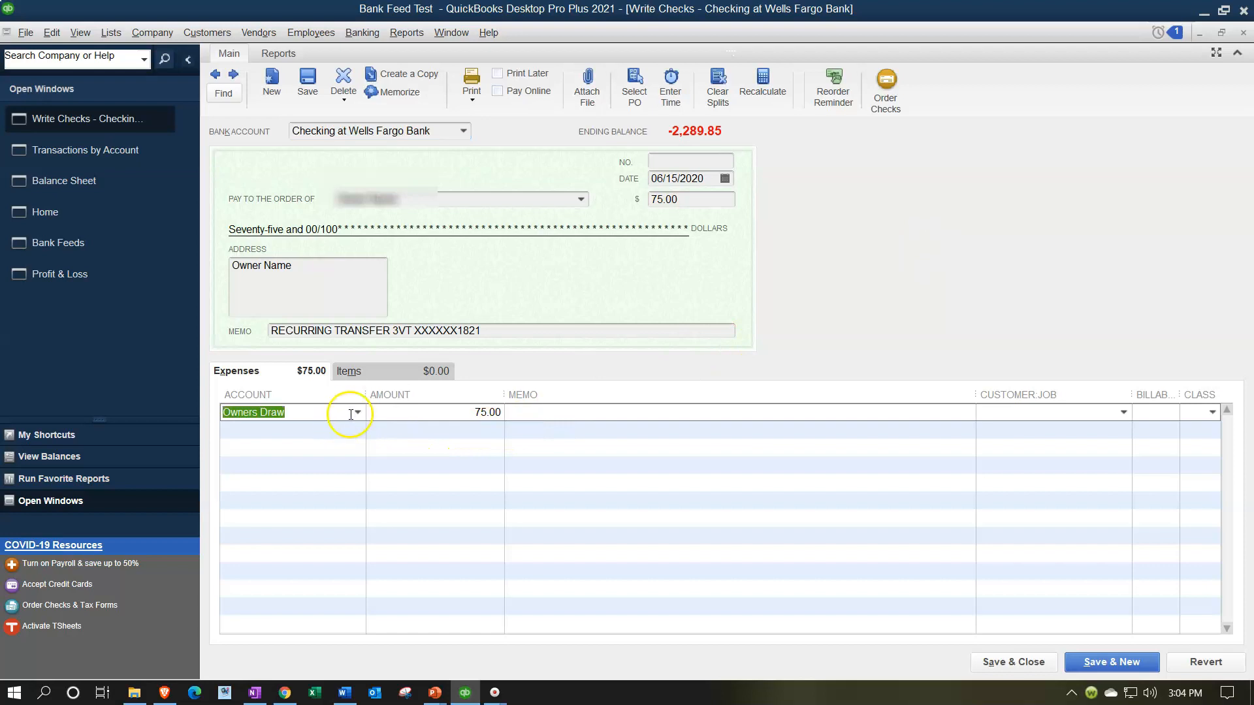
click(357, 412)
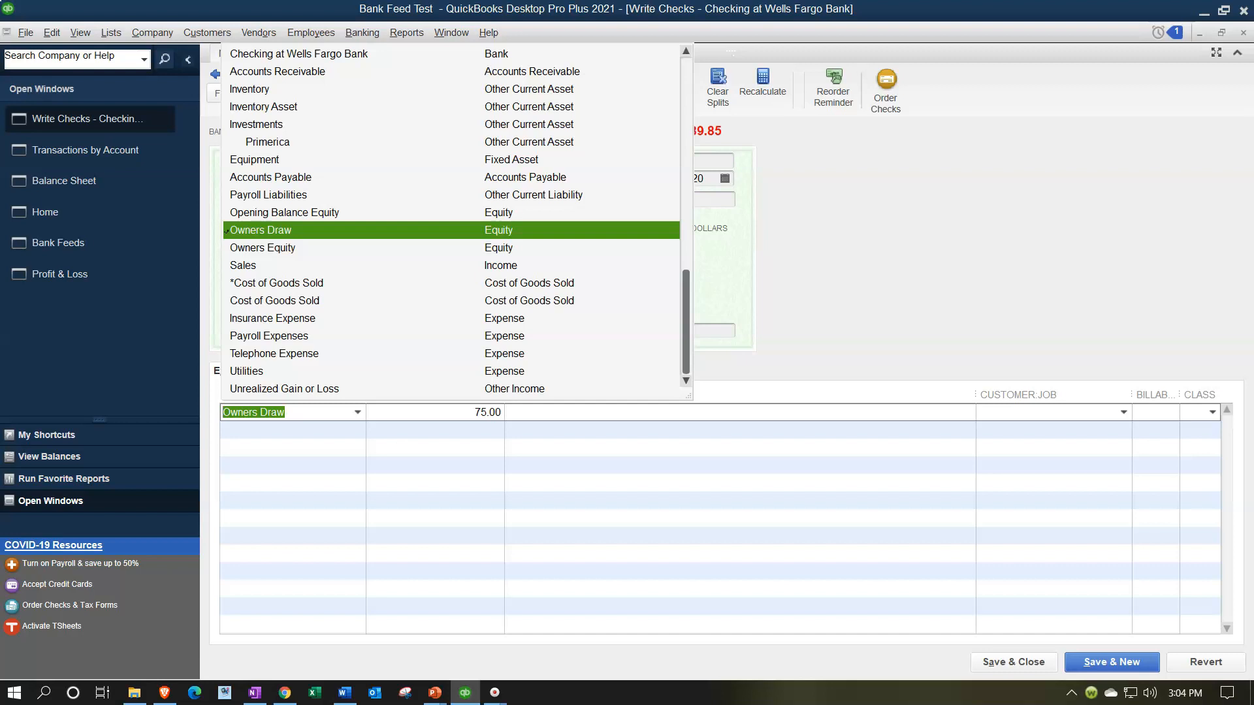
text(Pers)
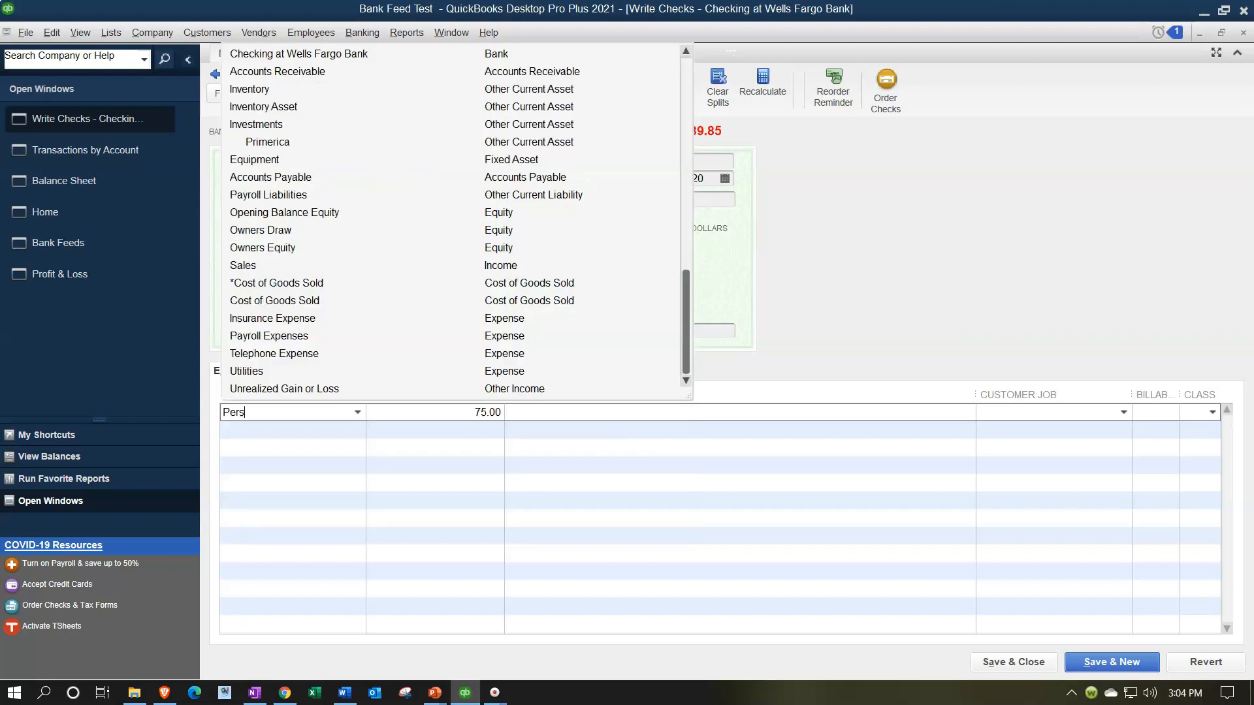
text(onal Meal)
key(Tab)
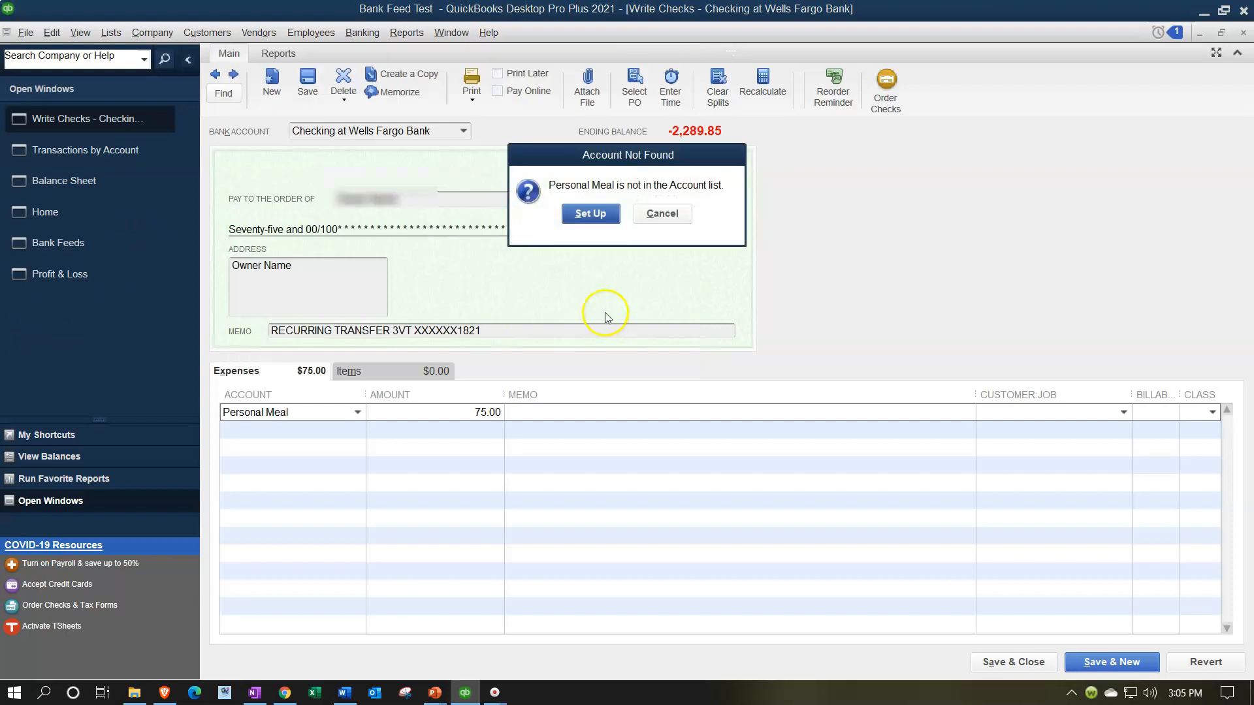
click(590, 214)
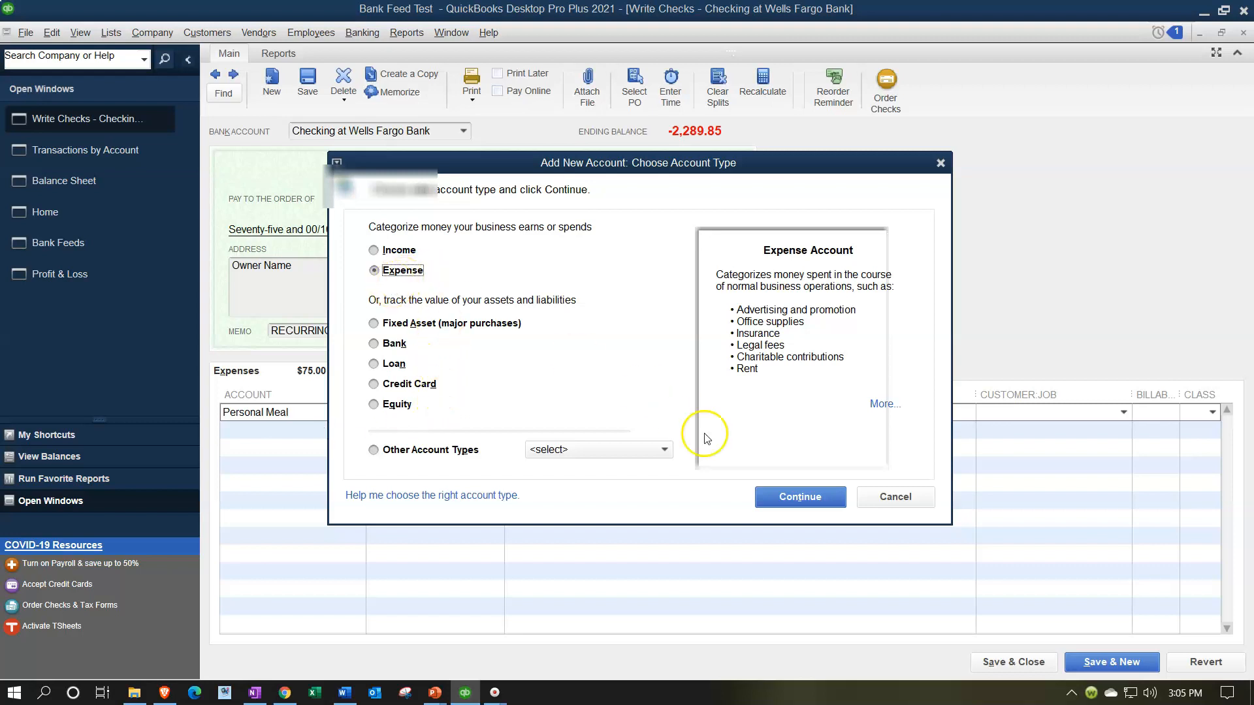
click(802, 495)
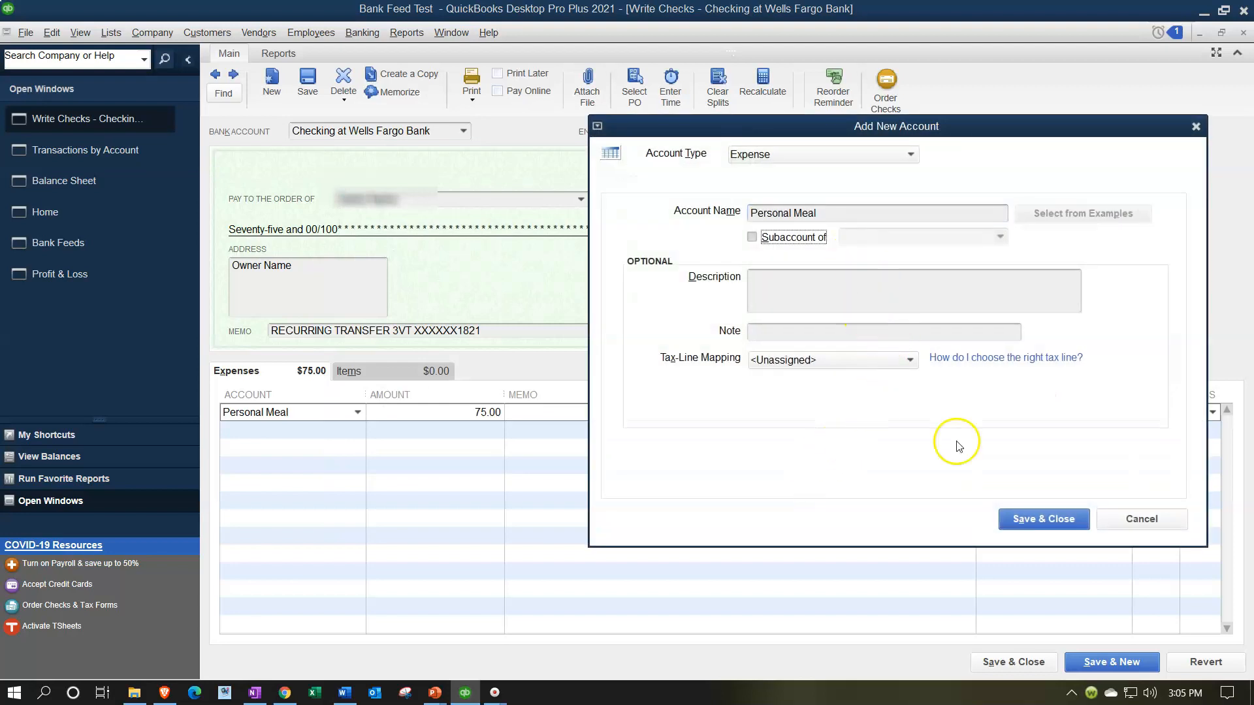
click(1041, 521)
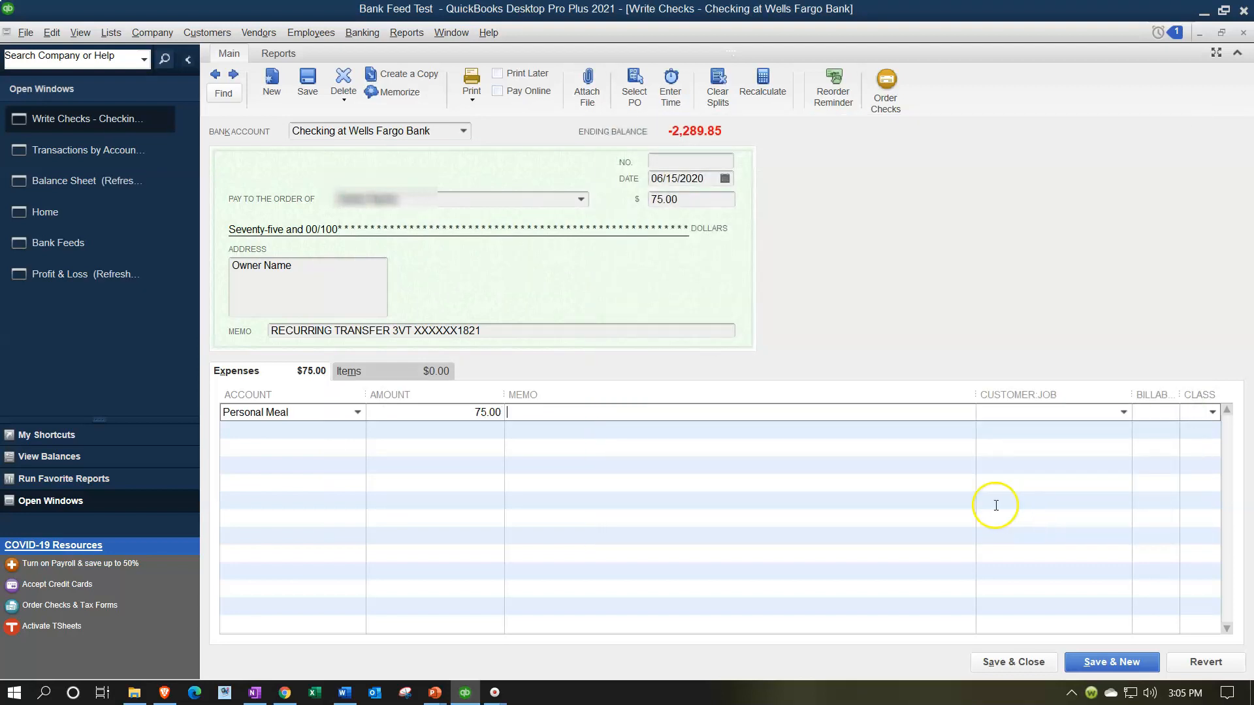
Create a class named Personal for the check's Personal Meal line, then save the check and record the changes
click(1211, 414)
click(1113, 434)
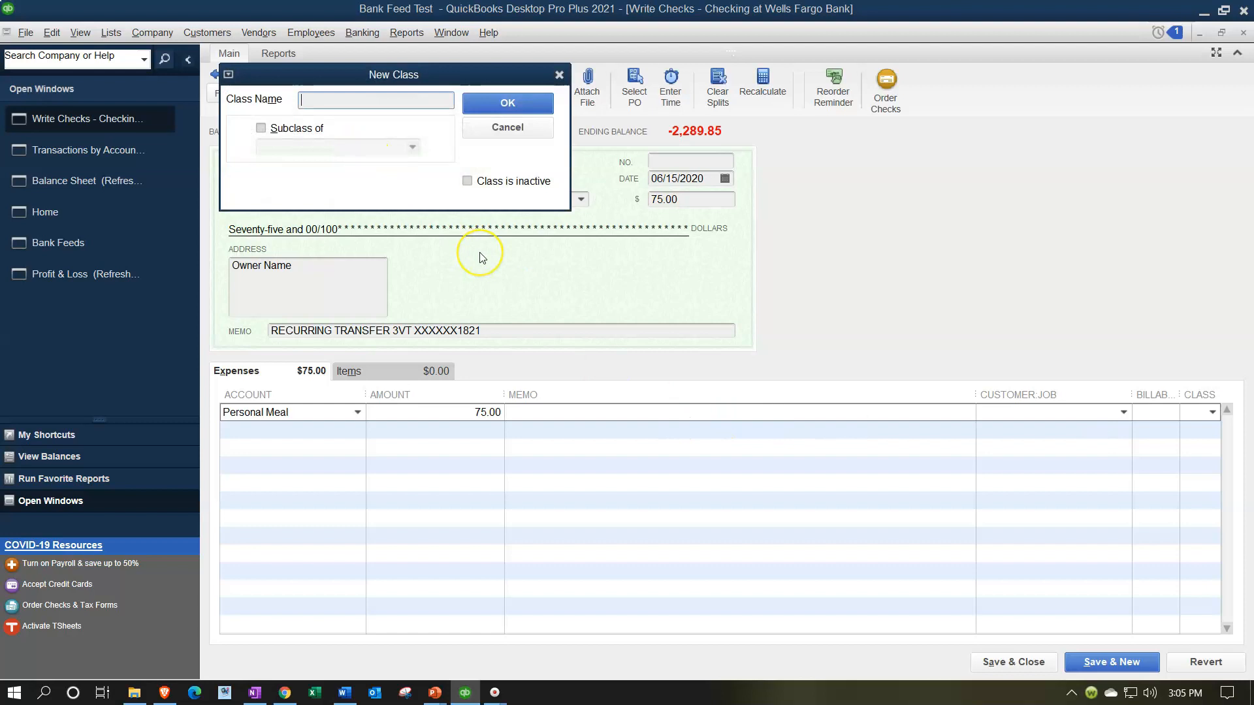
text(Pesron)
key(BackSpace)
key(BackSpace)
key(BackSpace)
key(BackSpace)
text(rson)
key(BackSpace)
key(BackSpace)
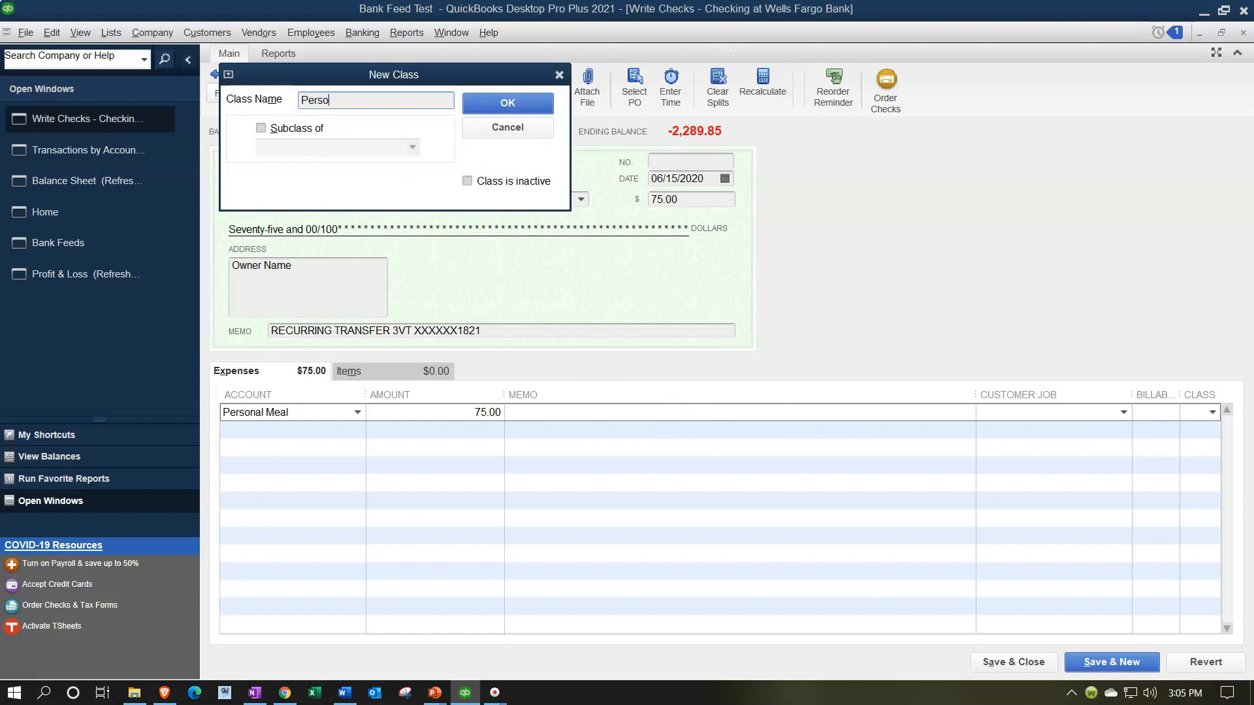
text(onal)
click(518, 108)
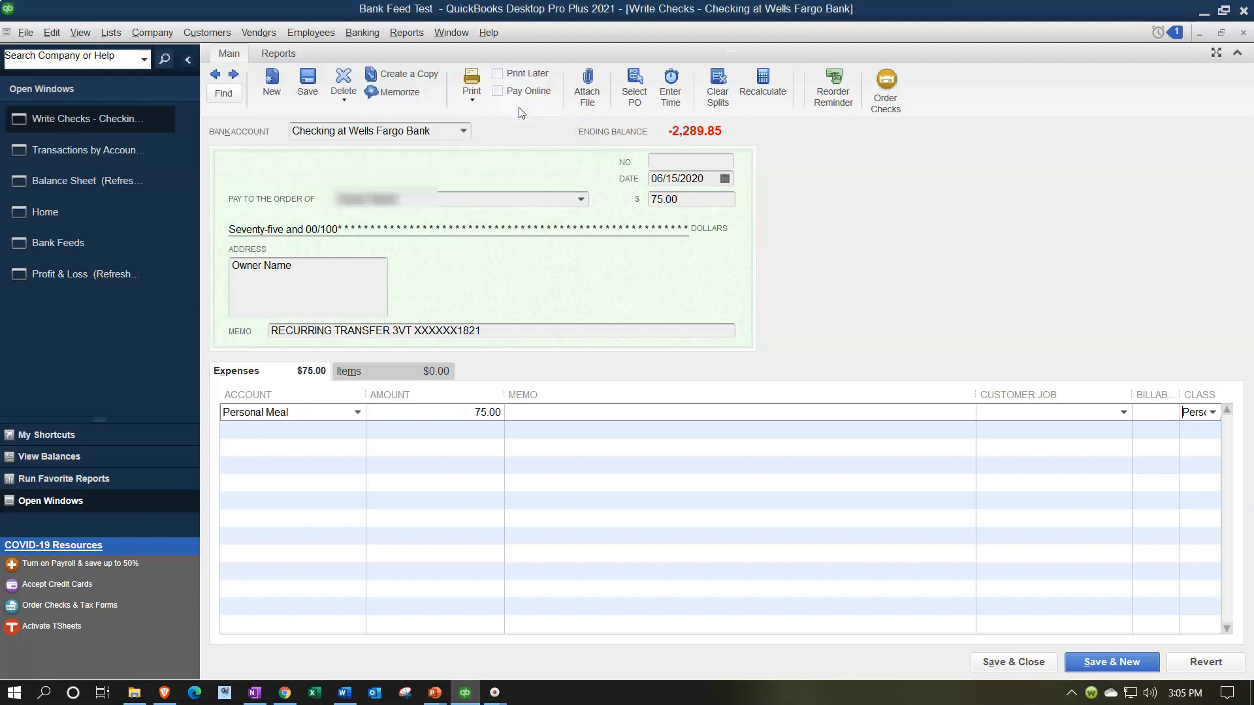
click(1035, 664)
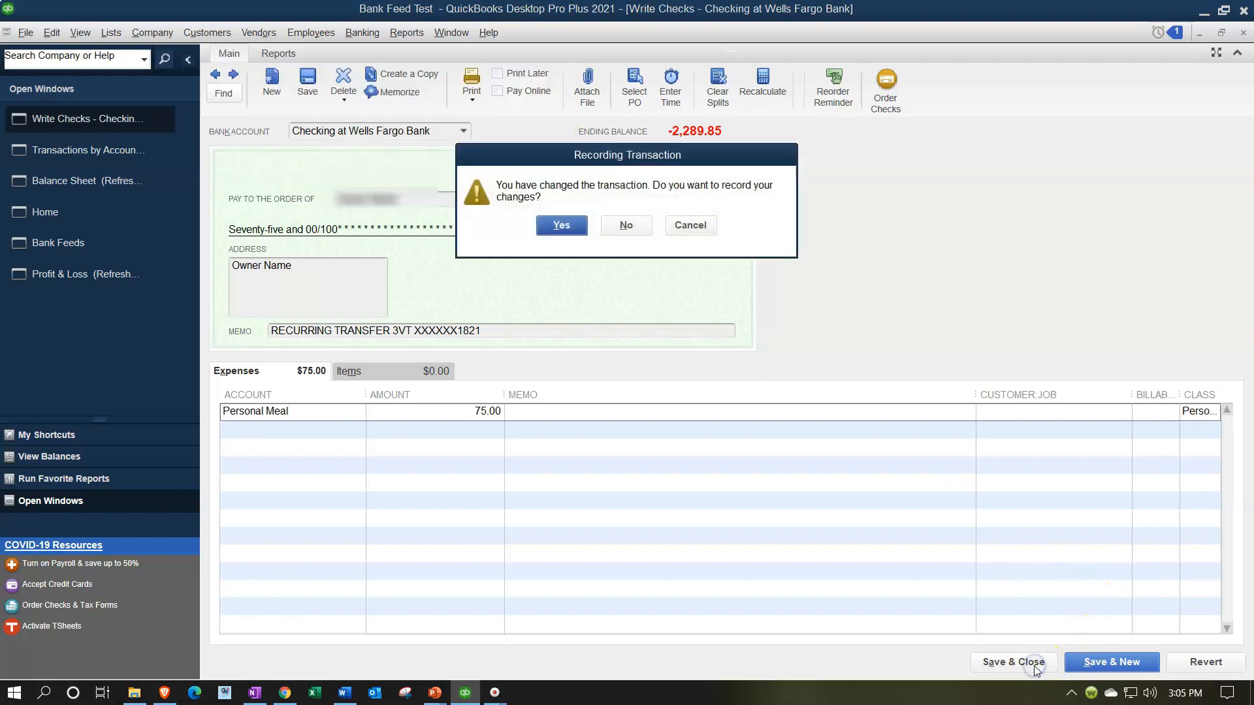
click(563, 225)
click(597, 306)
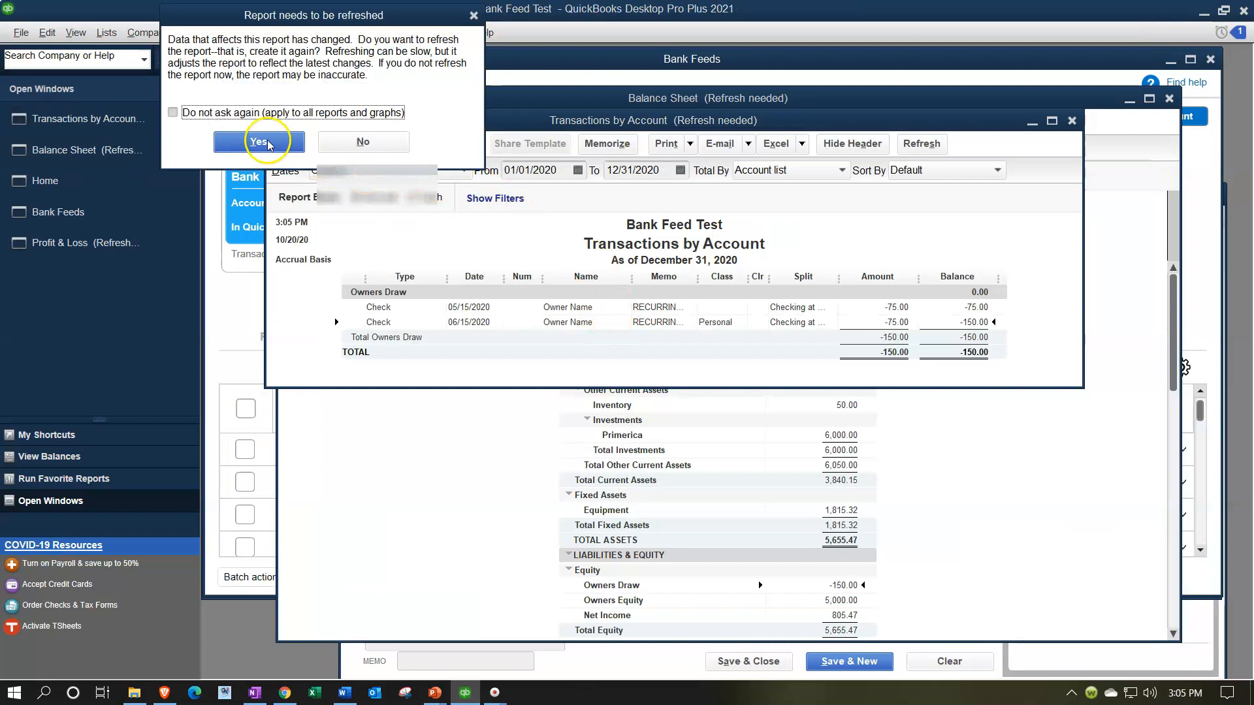
Refresh the Transactions by Account report and the Profit & Loss report with the changed check
click(266, 141)
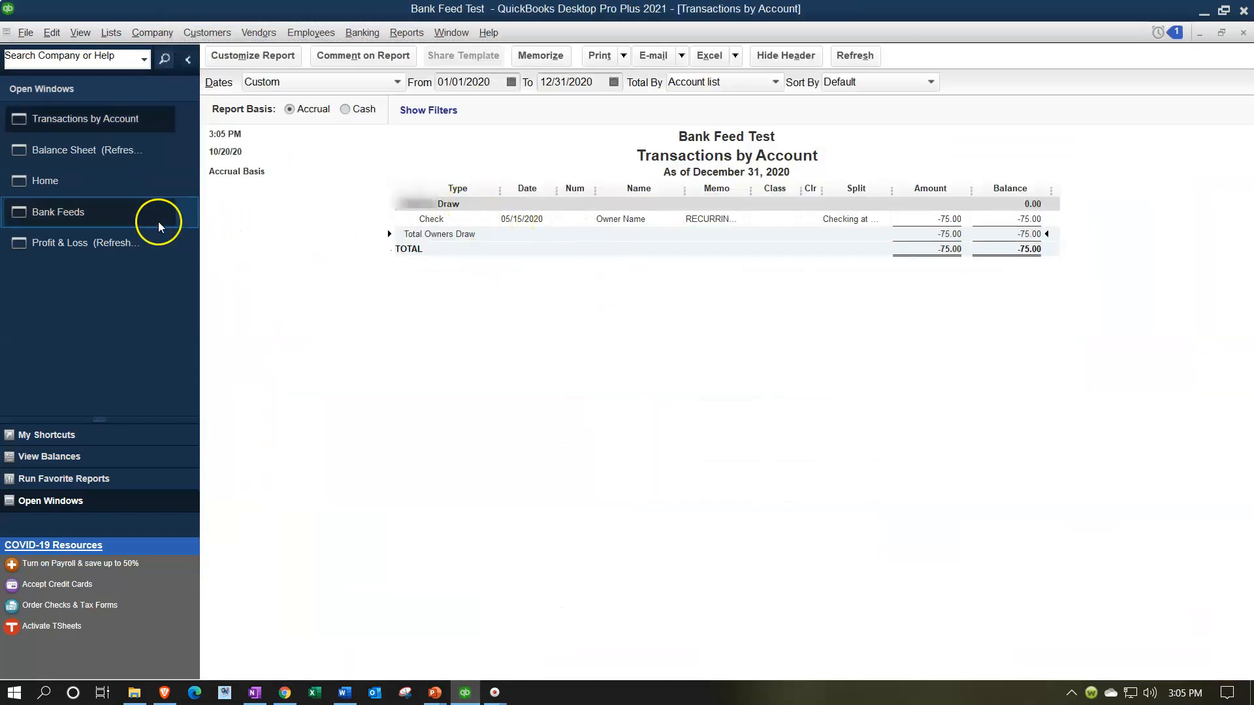
click(98, 240)
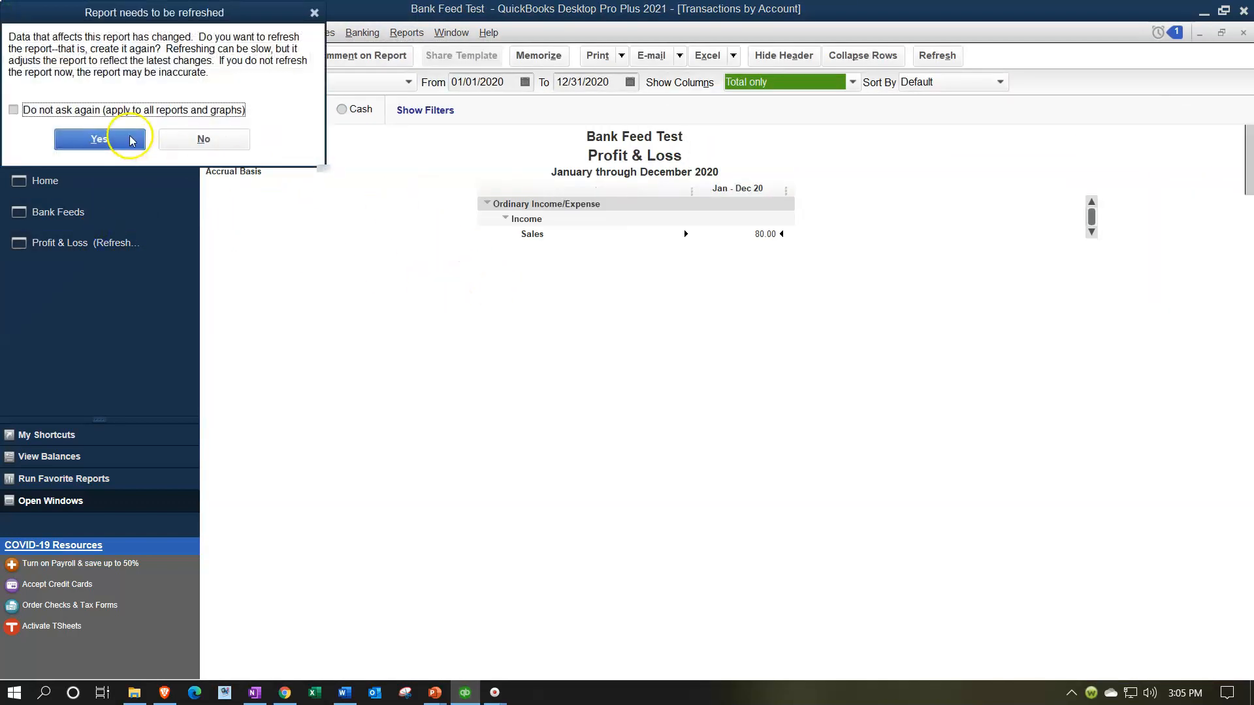
click(98, 139)
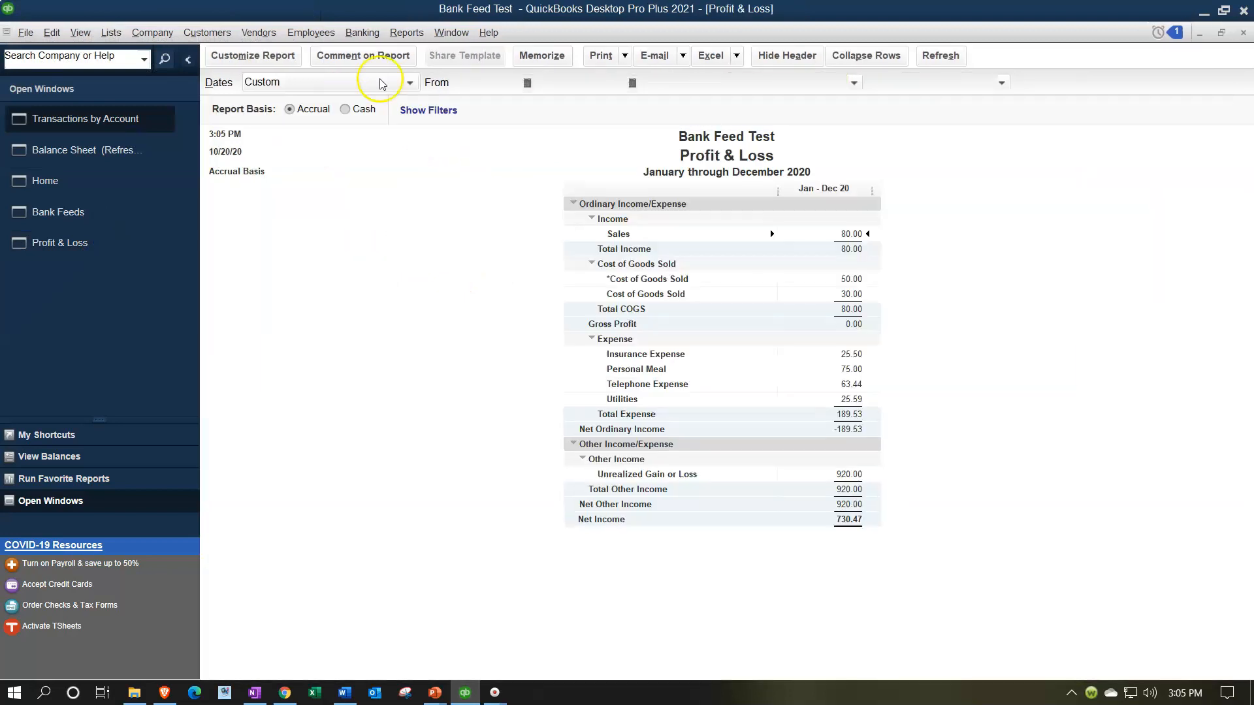
Run the Profit & Loss by Class report with an end date of 12/31/2020 and examine its Personal and Unclassified columns
click(406, 33)
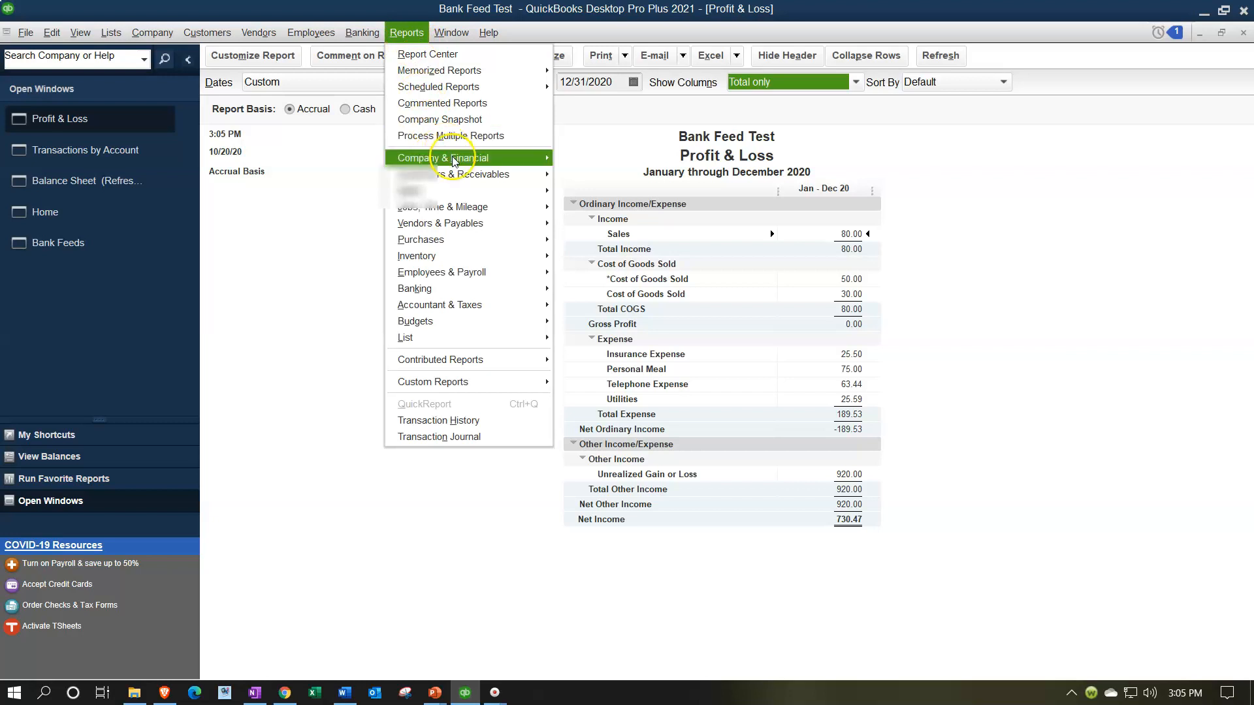
mouse_move(455, 161)
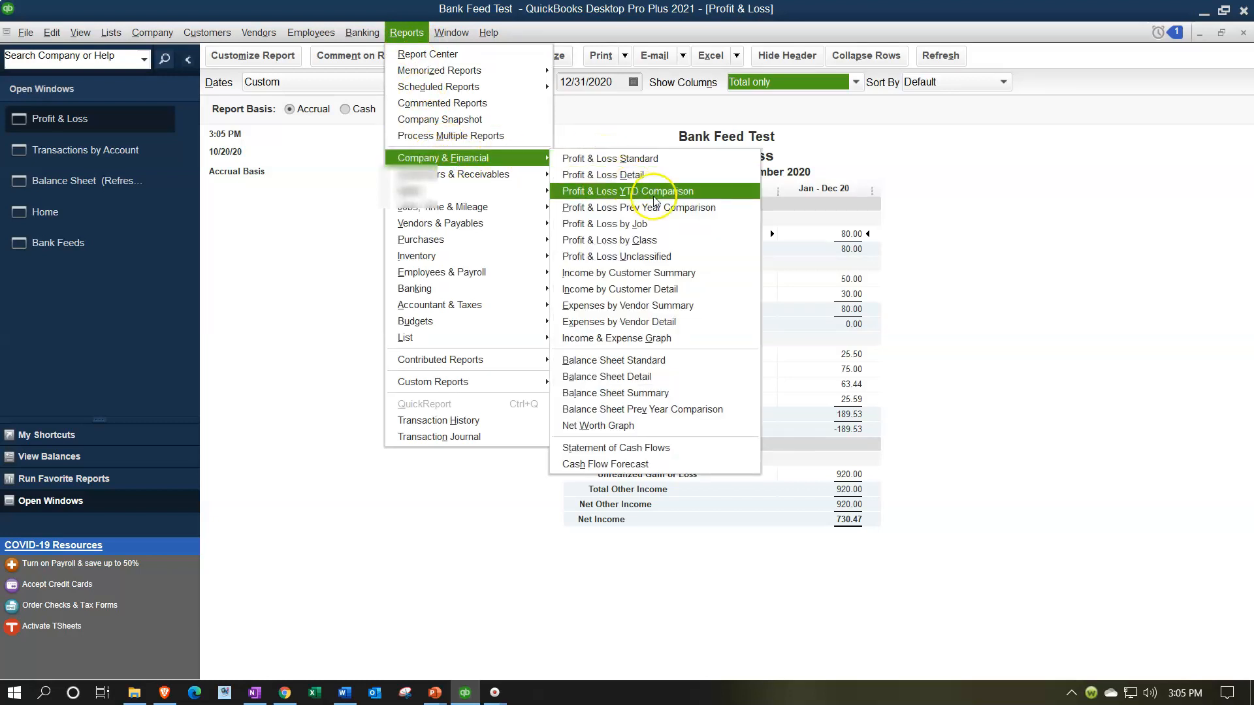
click(698, 242)
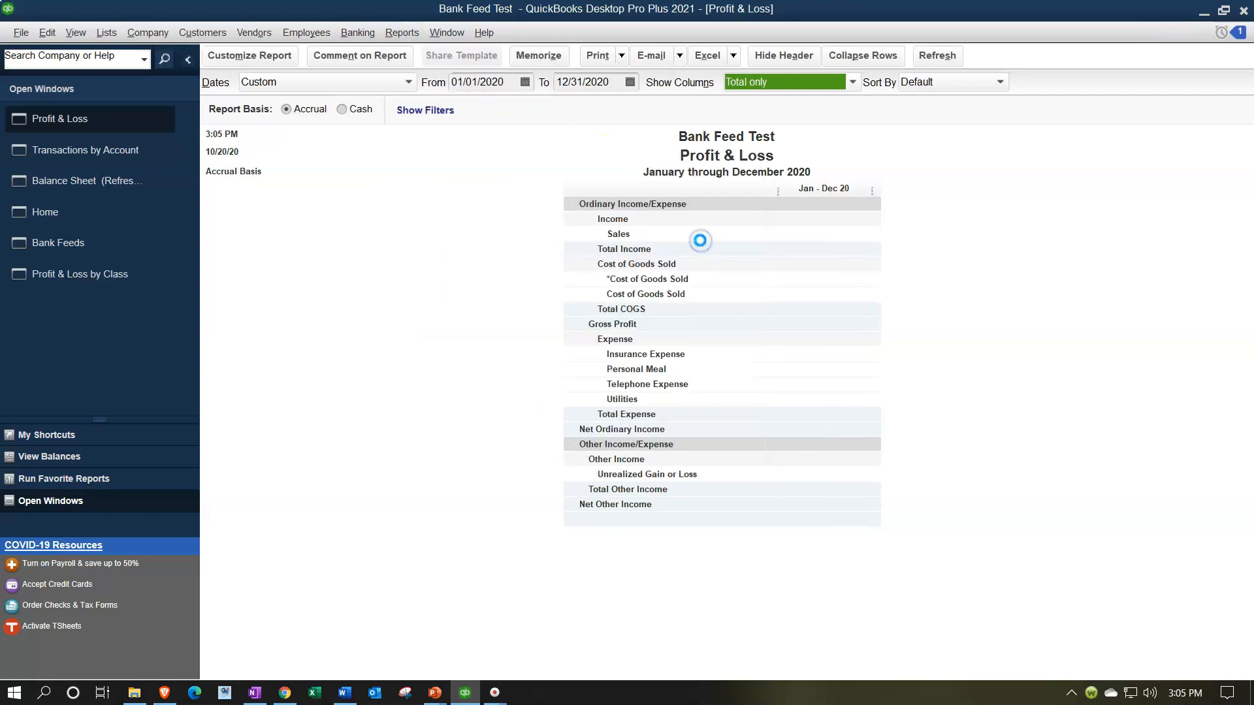
key(Tab)
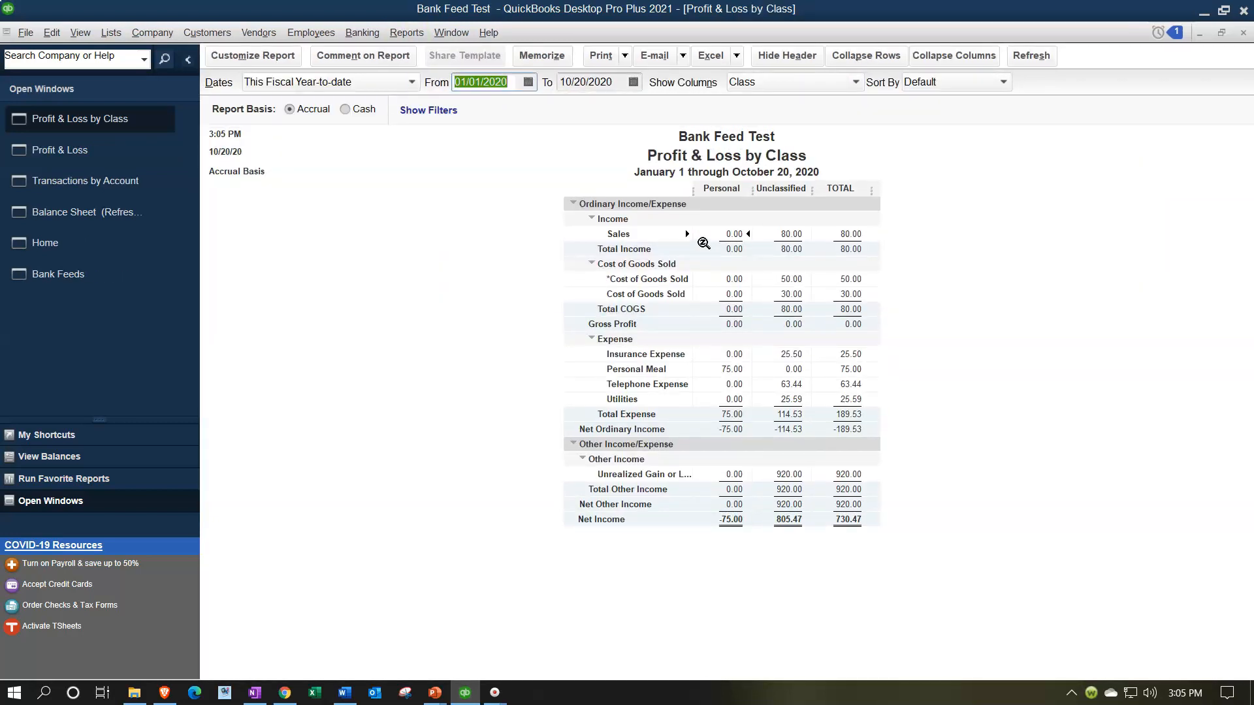
key(Tab)
text(0)
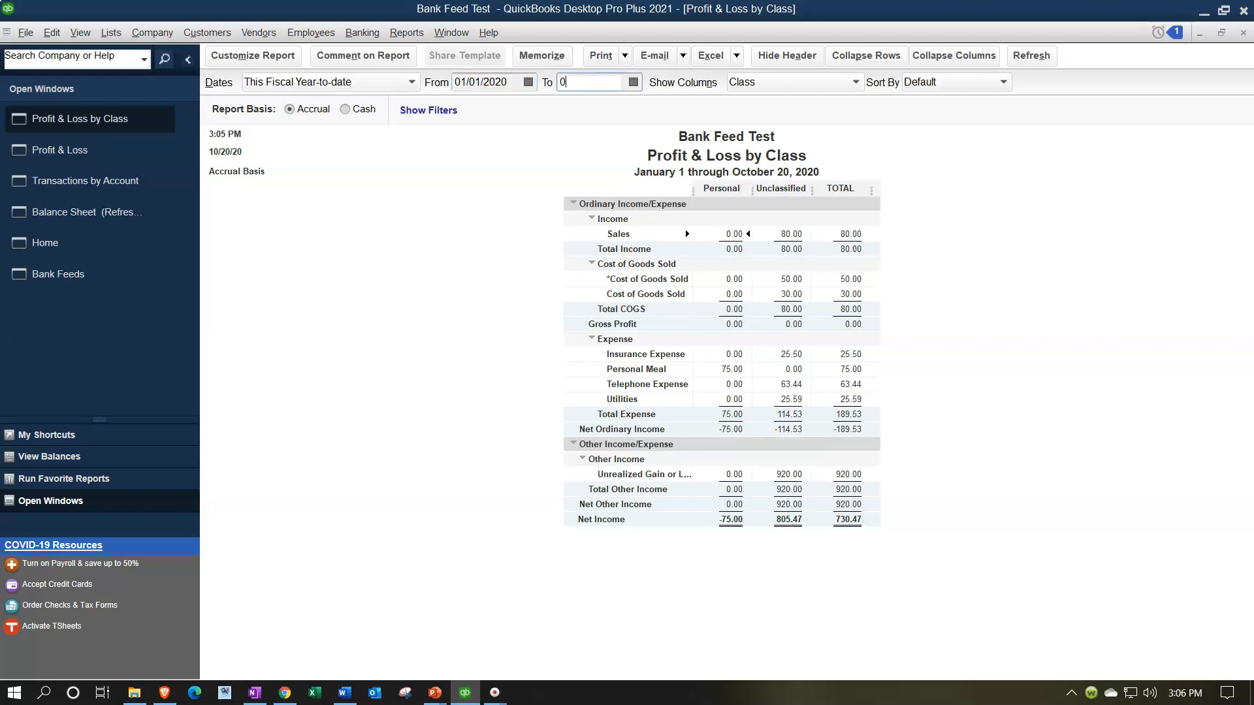
text(23120)
key(Tab)
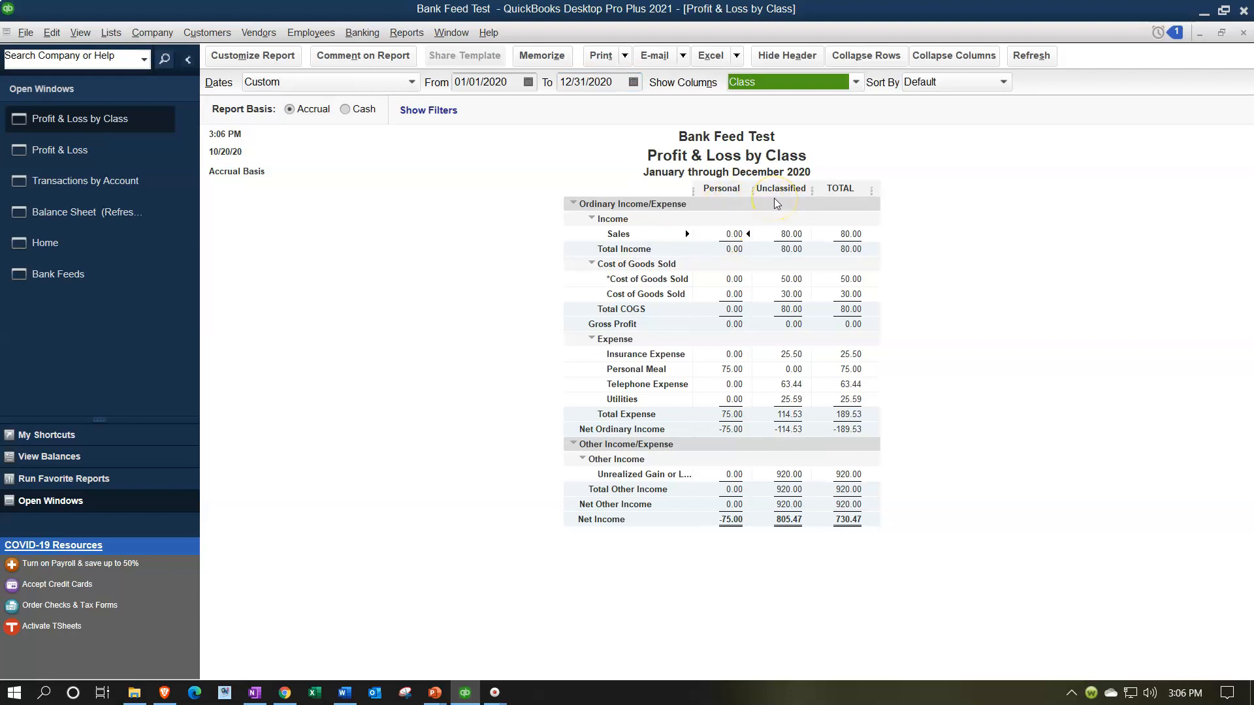
click(731, 370)
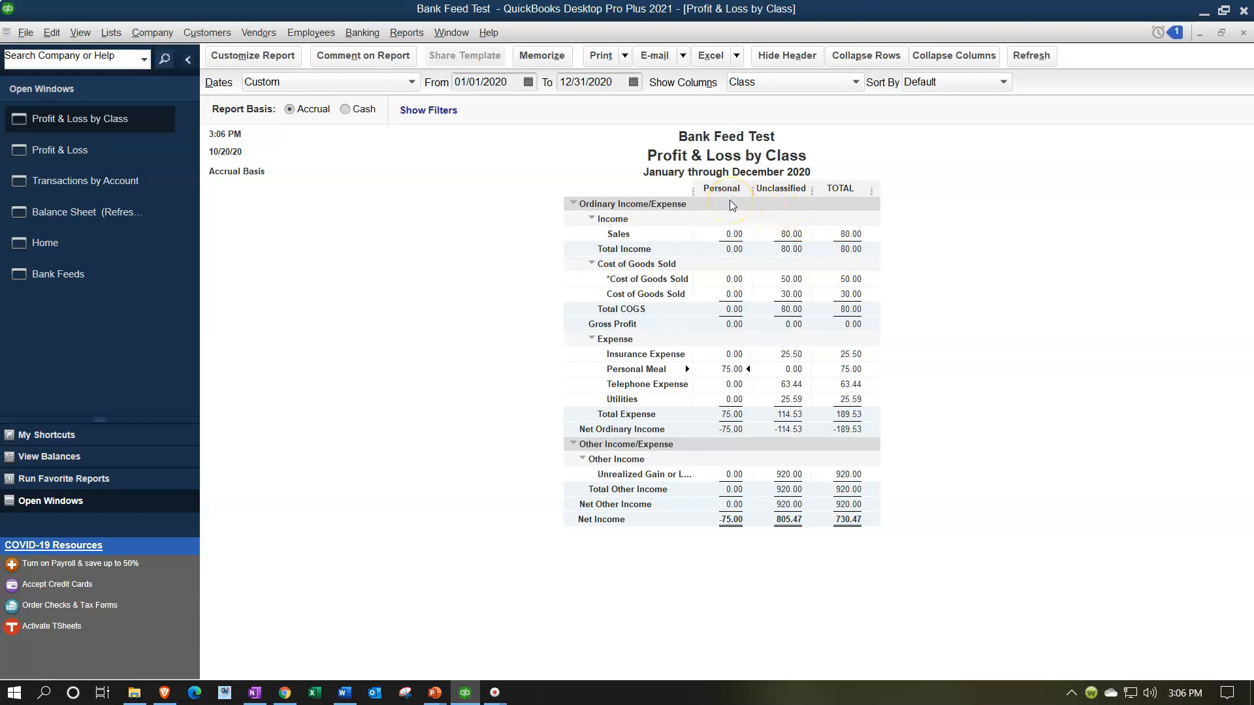
click(784, 202)
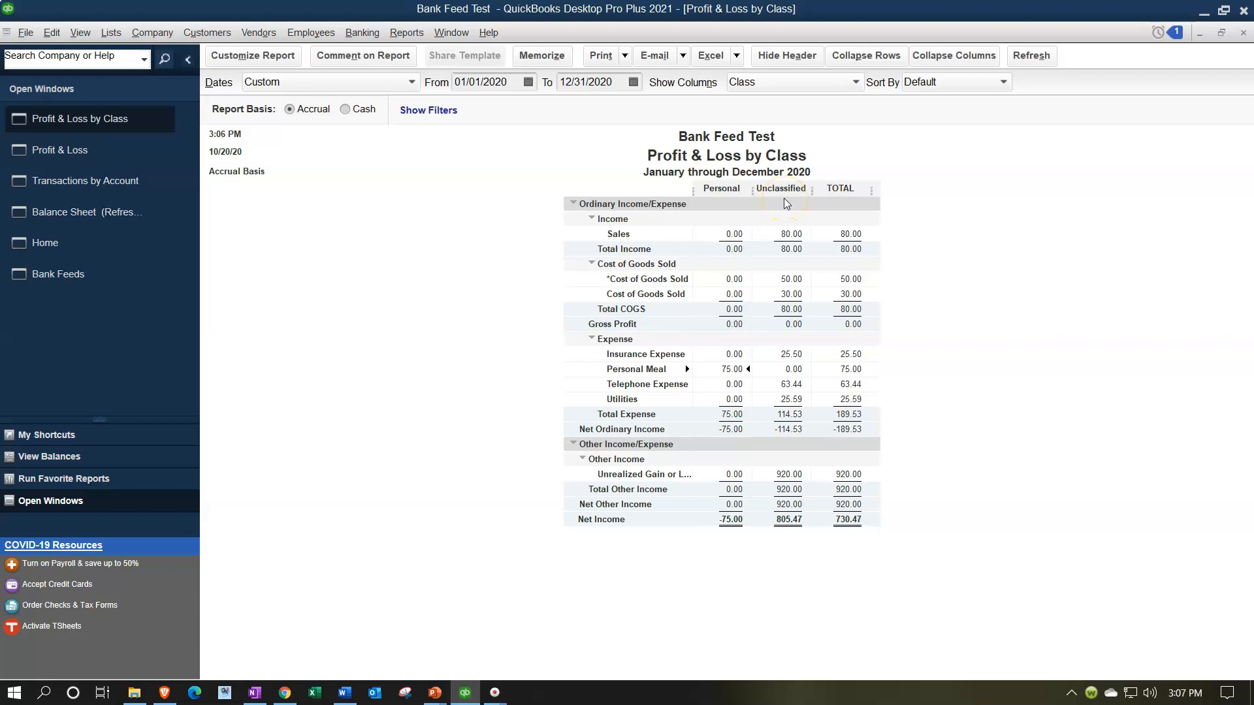